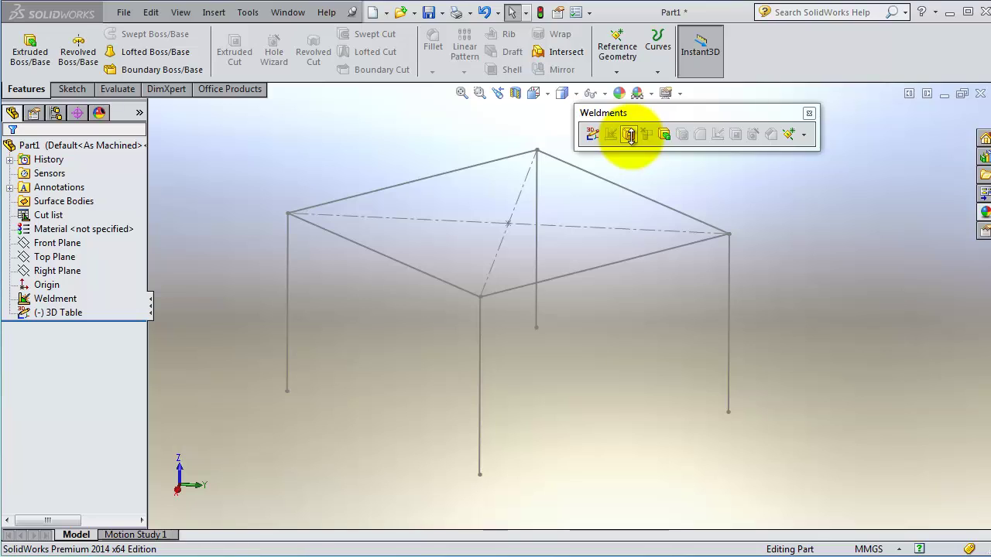
Step: Launch the Structural Member command from the Weldments toolbar for the 3D sketch frame
{"action": "left_click", "coordinate": [629, 136]}
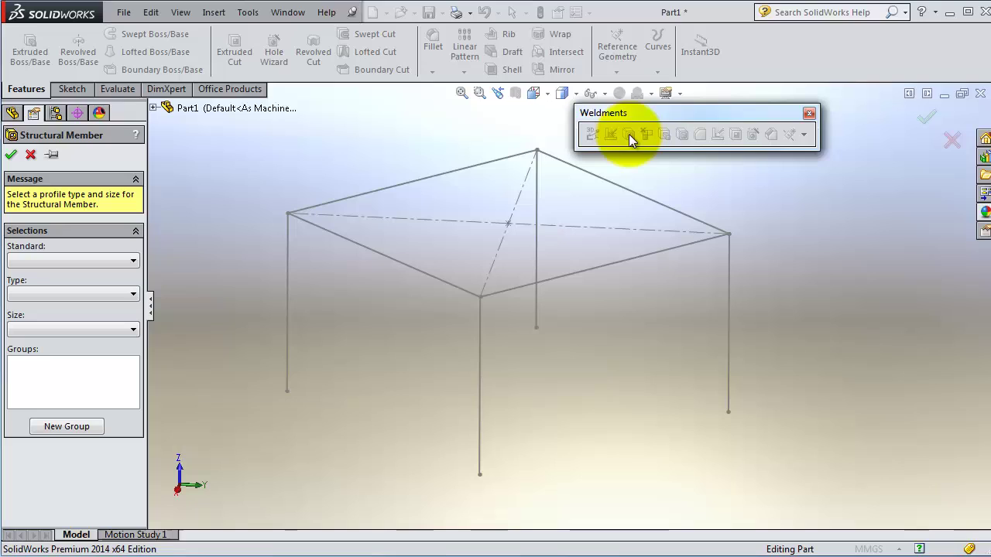
Step: Choose the iso standard, angle iron type and 20 x 20 x 3 size for the member profile
{"action": "left_click", "coordinate": [54, 260]}
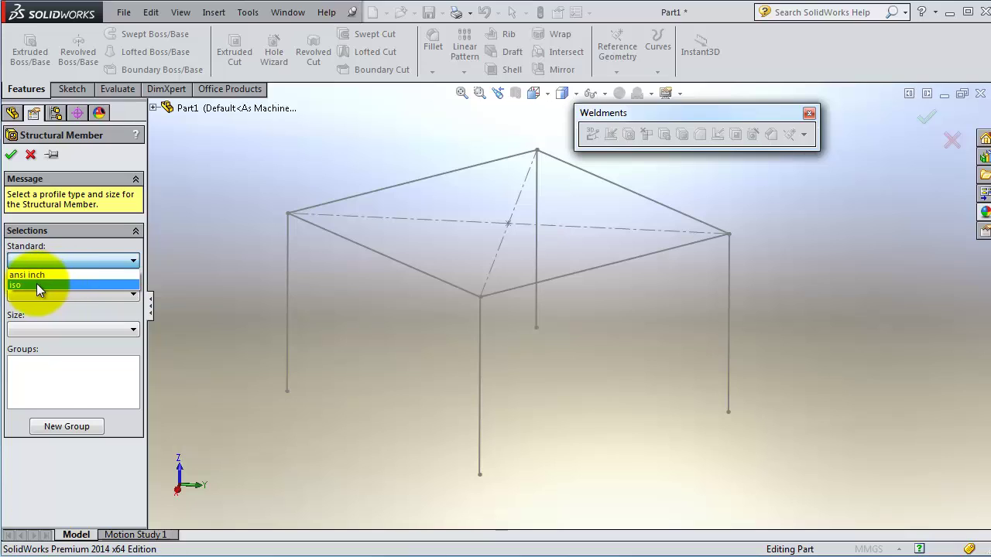
{"action": "left_click", "coordinate": [36, 284]}
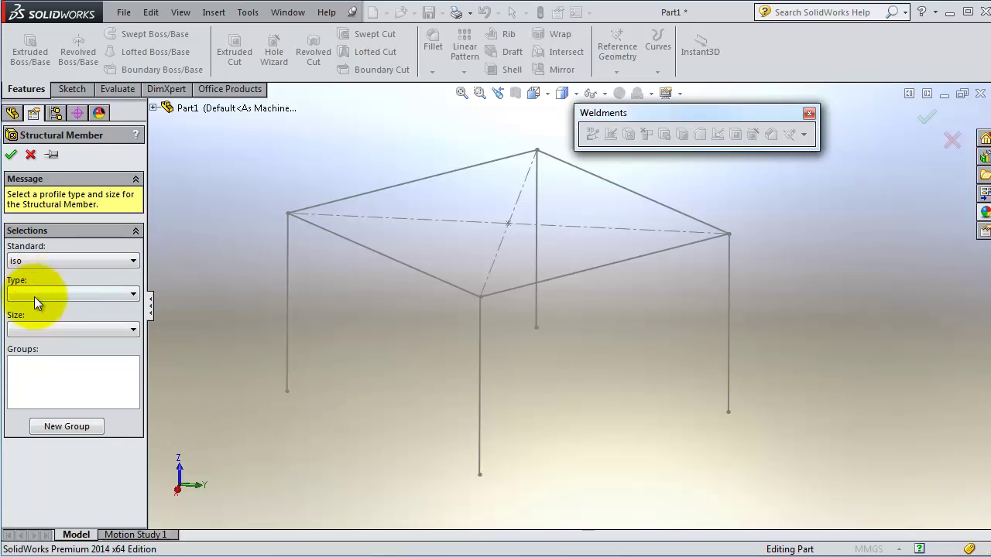
{"action": "left_click", "coordinate": [34, 295]}
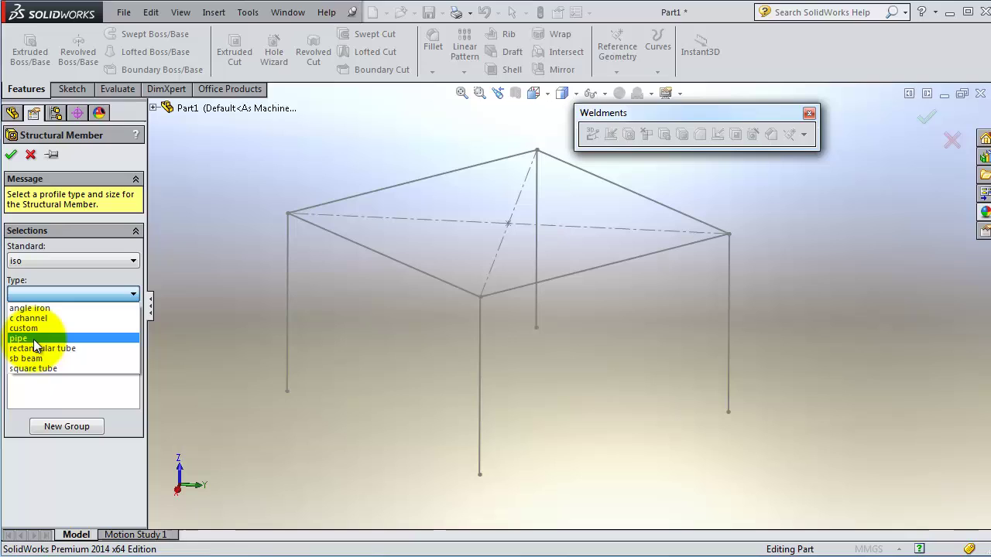
{"action": "left_click", "coordinate": [63, 294]}
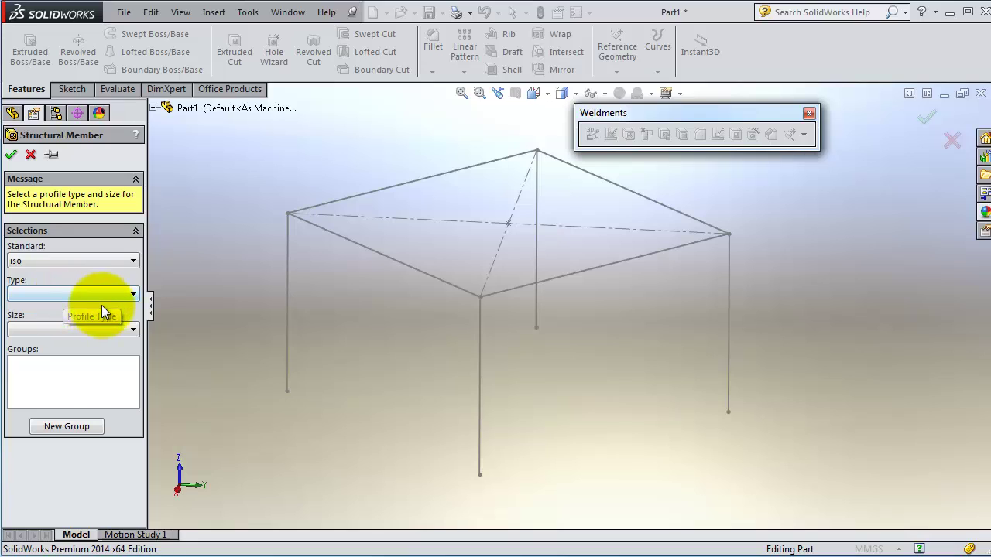
{"action": "left_click", "coordinate": [94, 331]}
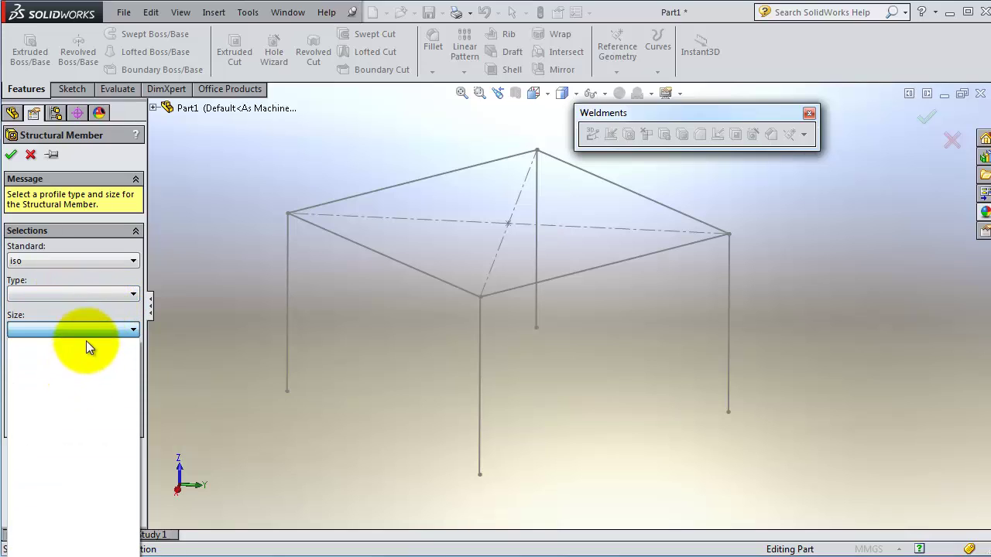
{"action": "left_click", "coordinate": [72, 295]}
{"action": "left_click", "coordinate": [72, 295]}
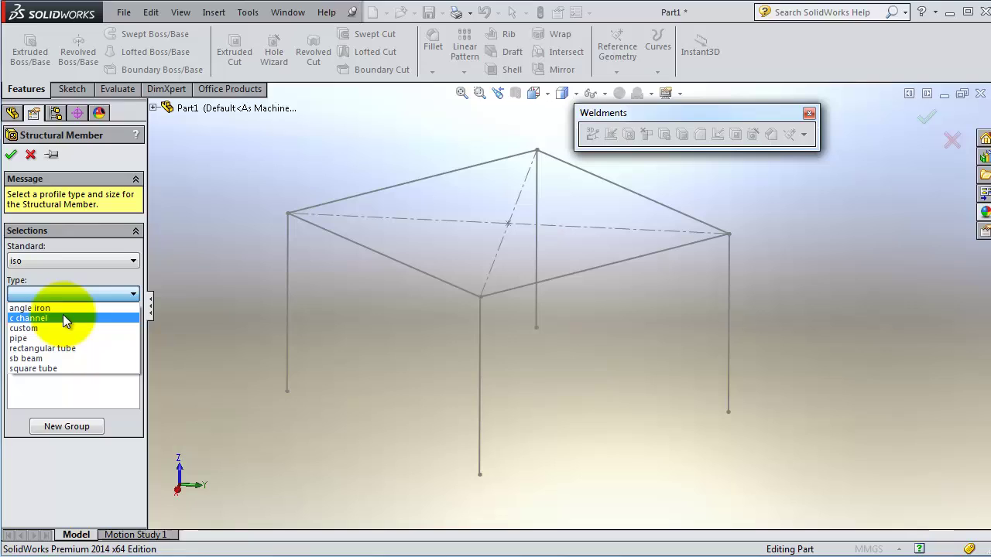
{"action": "left_click", "coordinate": [61, 308]}
{"action": "left_click", "coordinate": [57, 329]}
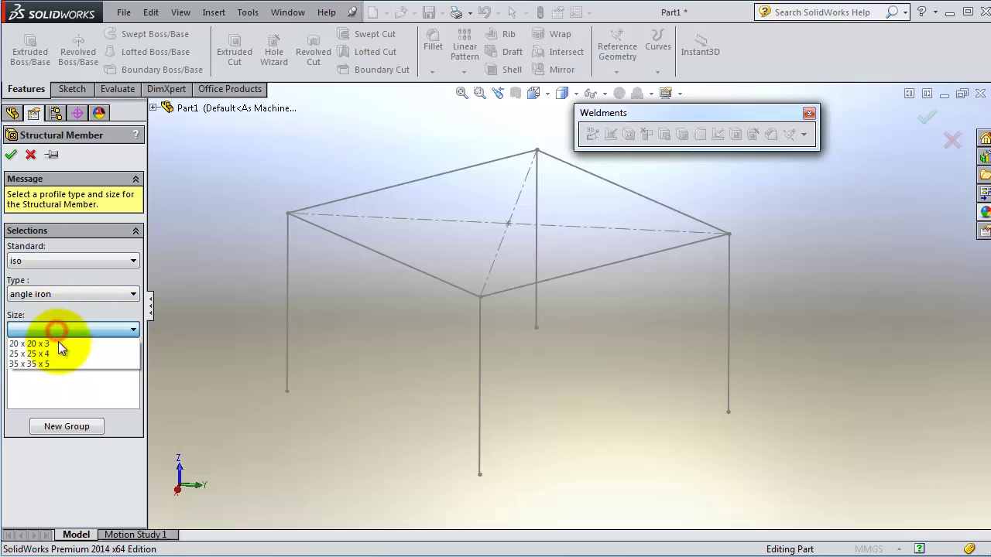
{"action": "left_click", "coordinate": [58, 342]}
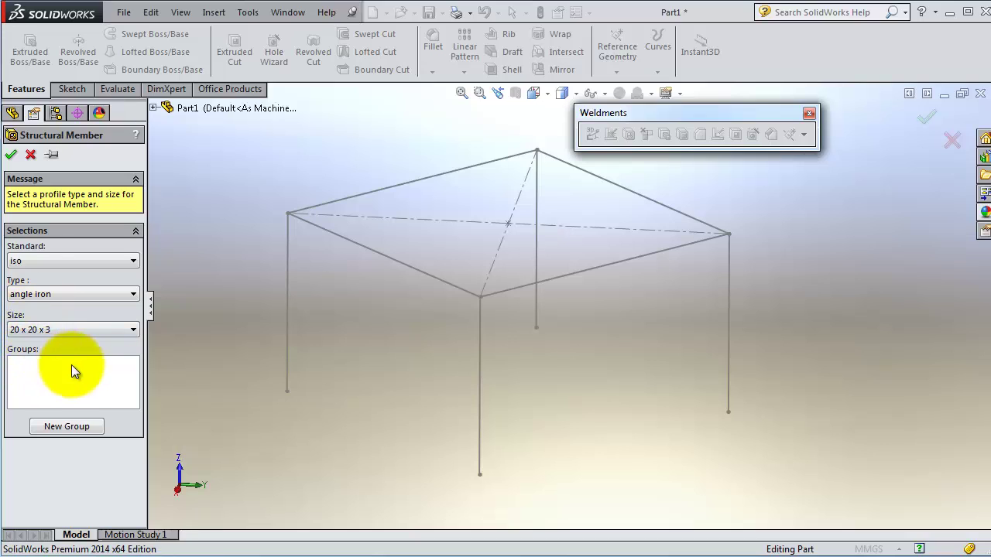
Step: Pick the four top sketch edges as the path and build the 20 x 20 x 3 angle-iron member
{"action": "left_click", "coordinate": [398, 268]}
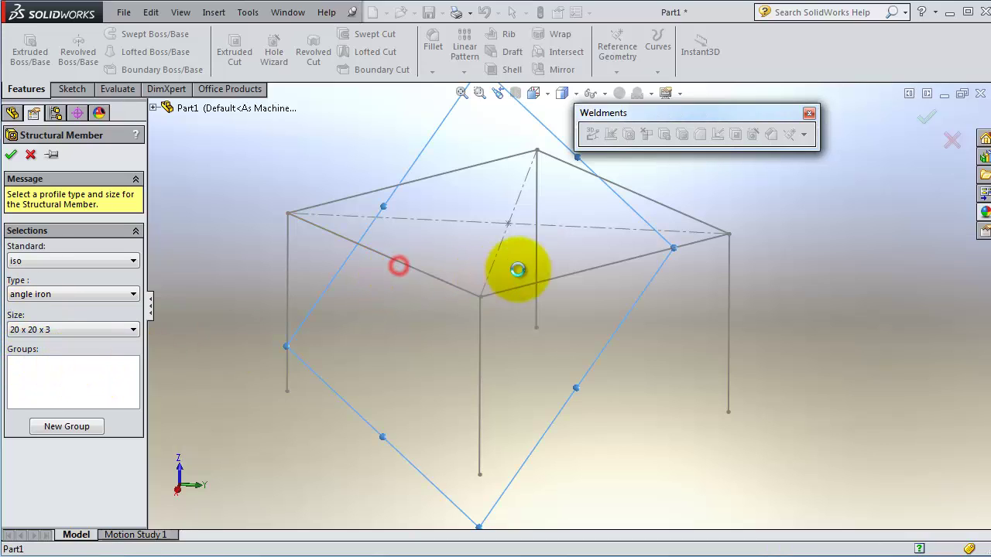
{"action": "left_click", "coordinate": [578, 273]}
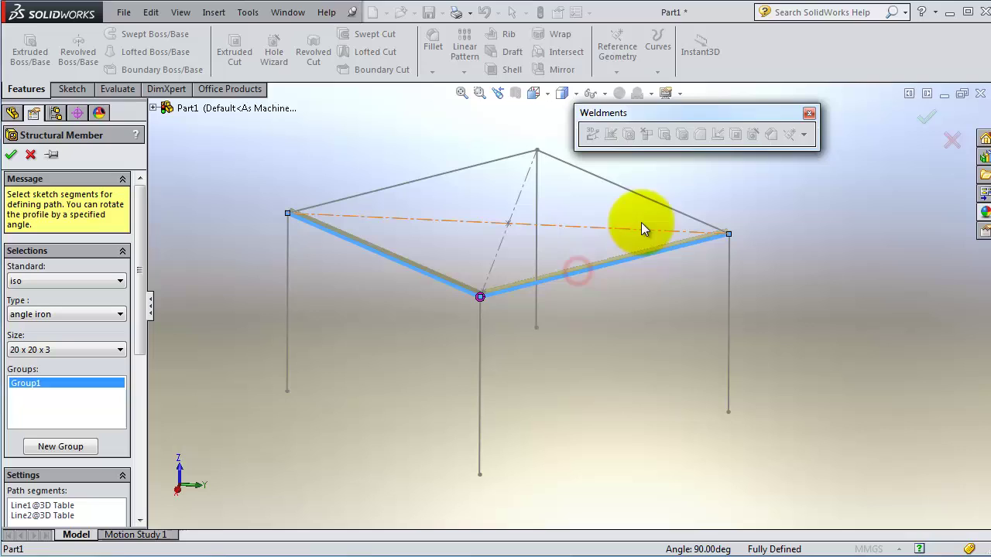
{"action": "left_click", "coordinate": [663, 207]}
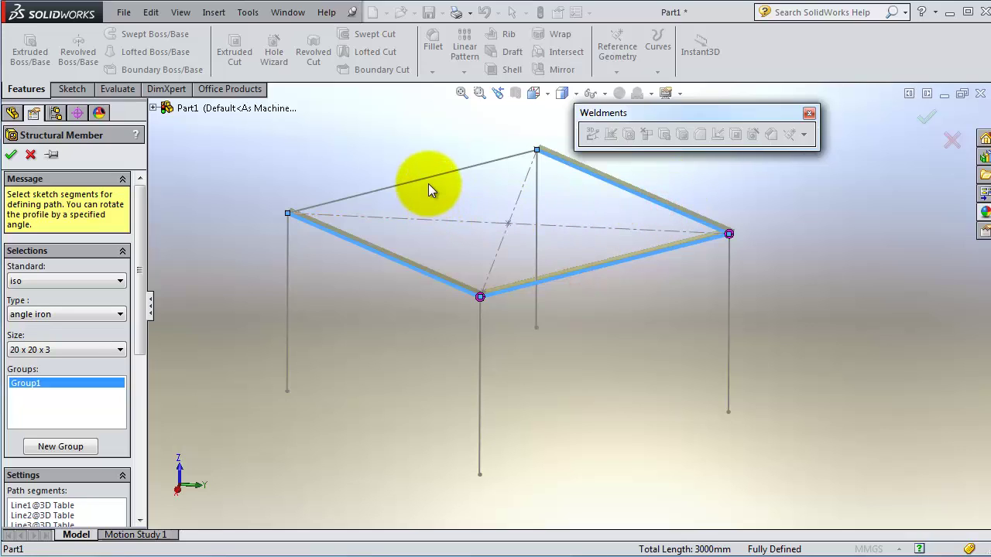
{"action": "left_click", "coordinate": [431, 185]}
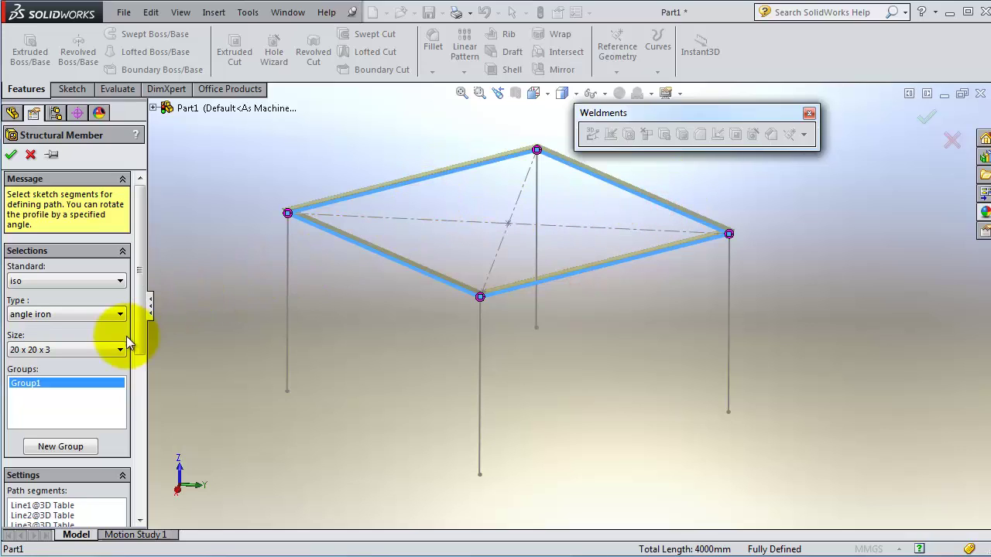
{"action": "scroll", "coordinate": [584, 308], "scroll_direction": "down", "scroll_amount": 2}
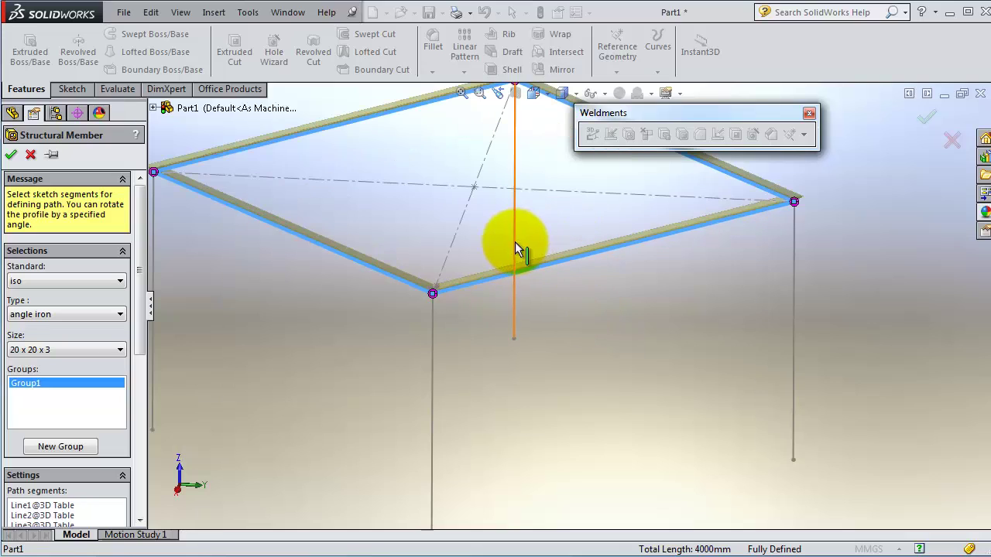
{"action": "left_click", "coordinate": [10, 155]}
{"action": "middle_click_drag", "start_coordinate": [553, 374], "coordinate": [579, 375]}
{"action": "scroll", "coordinate": [483, 294], "scroll_direction": "down", "scroll_amount": 5}
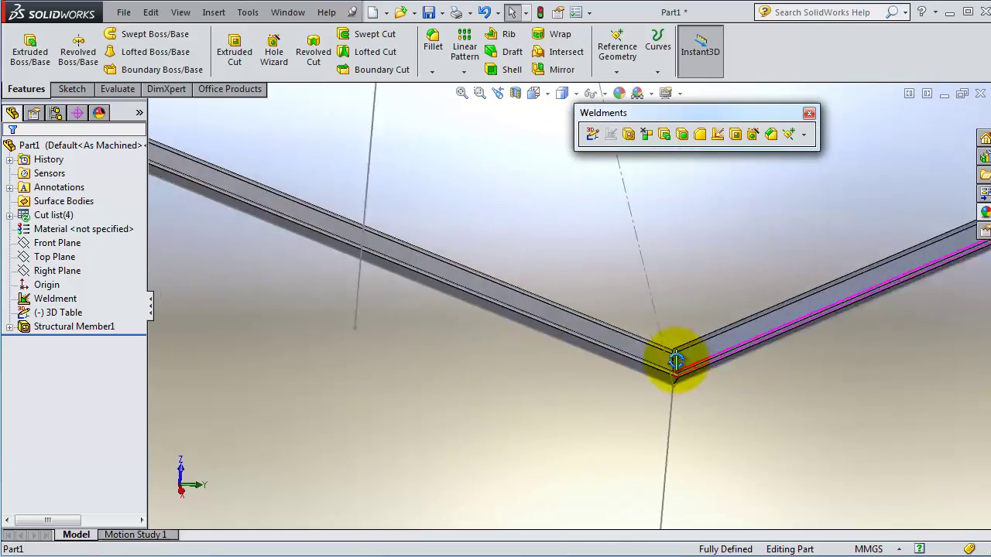
{"action": "scroll", "coordinate": [689, 334], "scroll_direction": "down", "scroll_amount": 3}
{"action": "middle_click_drag", "start_coordinate": [630, 340], "coordinate": [753, 398]}
{"action": "scroll", "coordinate": [626, 364], "scroll_direction": "down", "scroll_amount": 5}
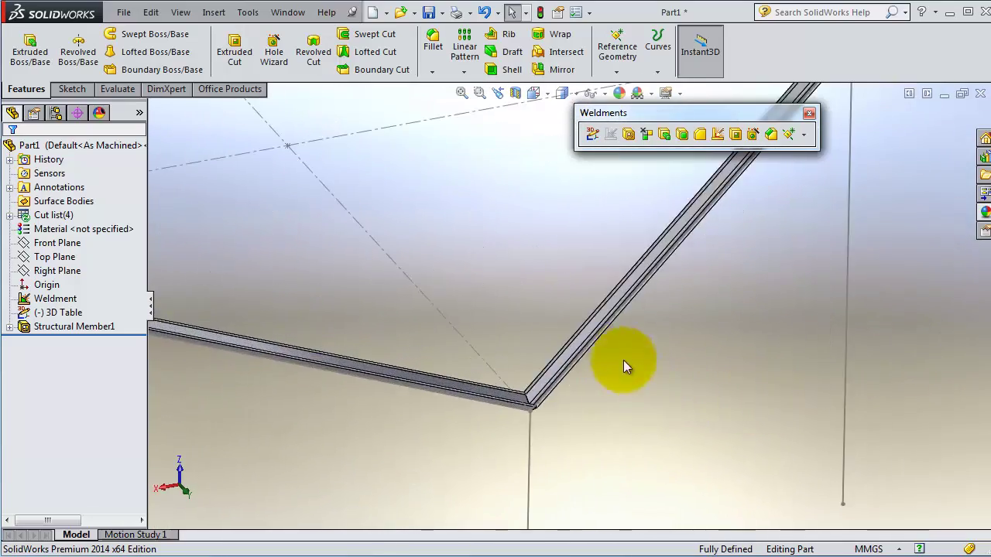
{"action": "scroll", "coordinate": [545, 349], "scroll_direction": "up", "scroll_amount": 3}
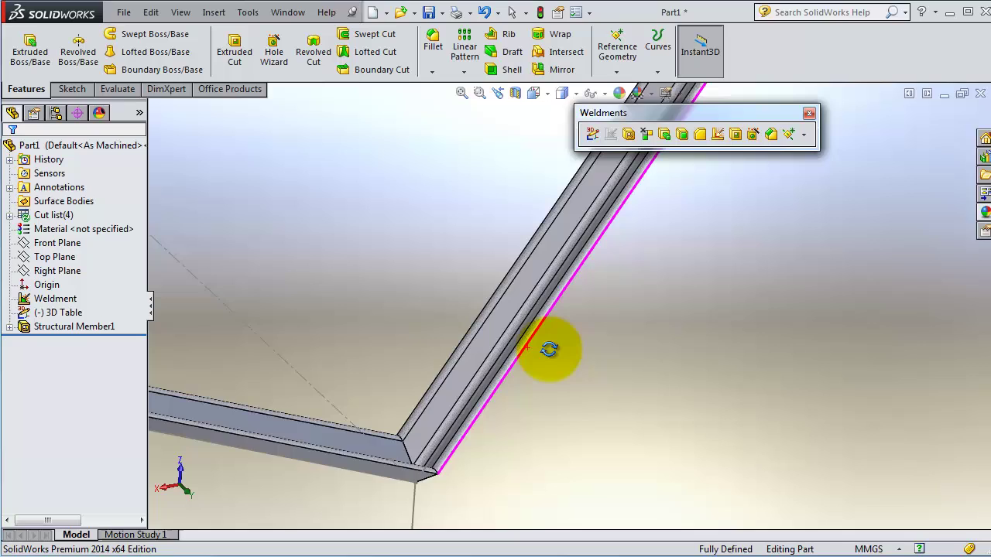
{"action": "left_click", "coordinate": [58, 326]}
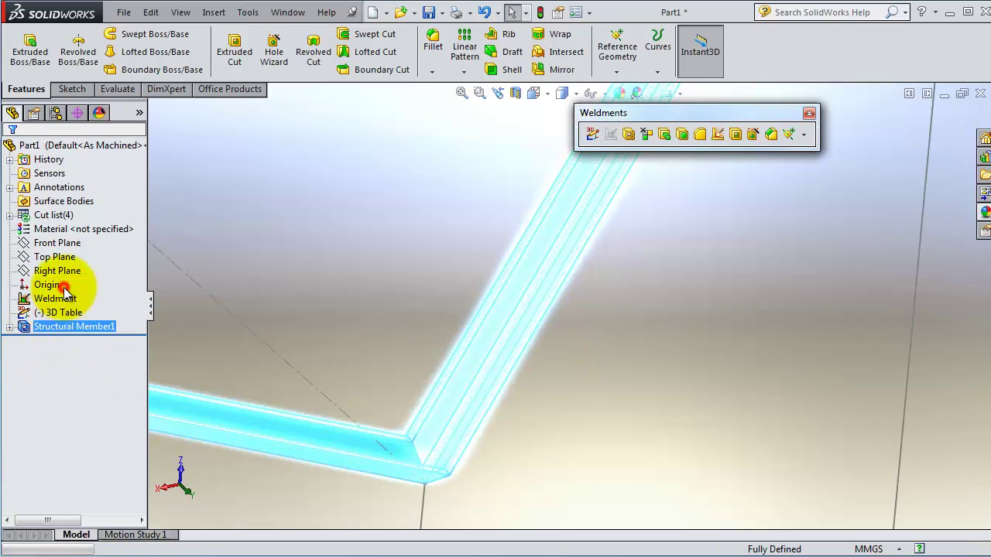
Step: Edit Structural Member1 to use an iso c channel profile of size 100 x 10
{"action": "left_click", "coordinate": [55, 310]}
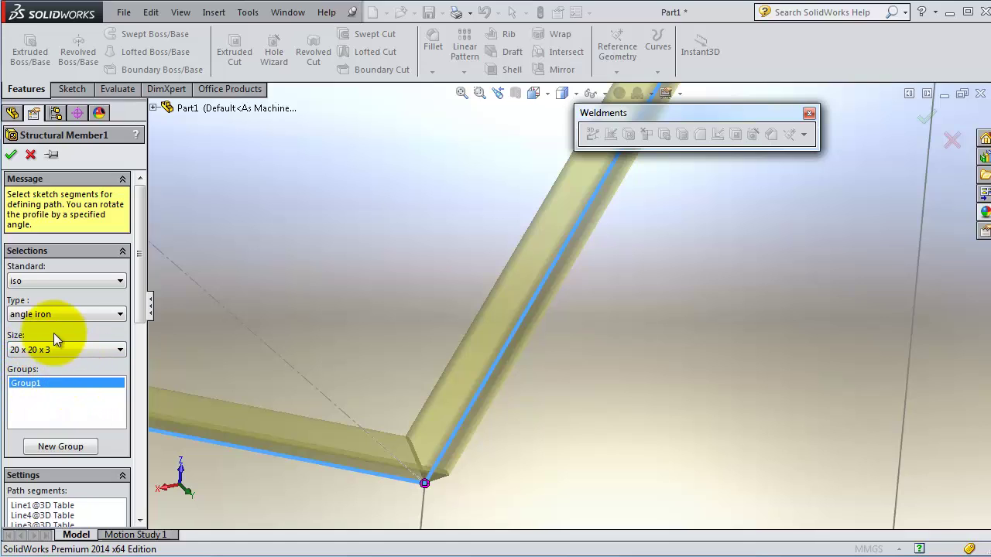
{"action": "left_click", "coordinate": [54, 314]}
{"action": "left_click", "coordinate": [47, 338]}
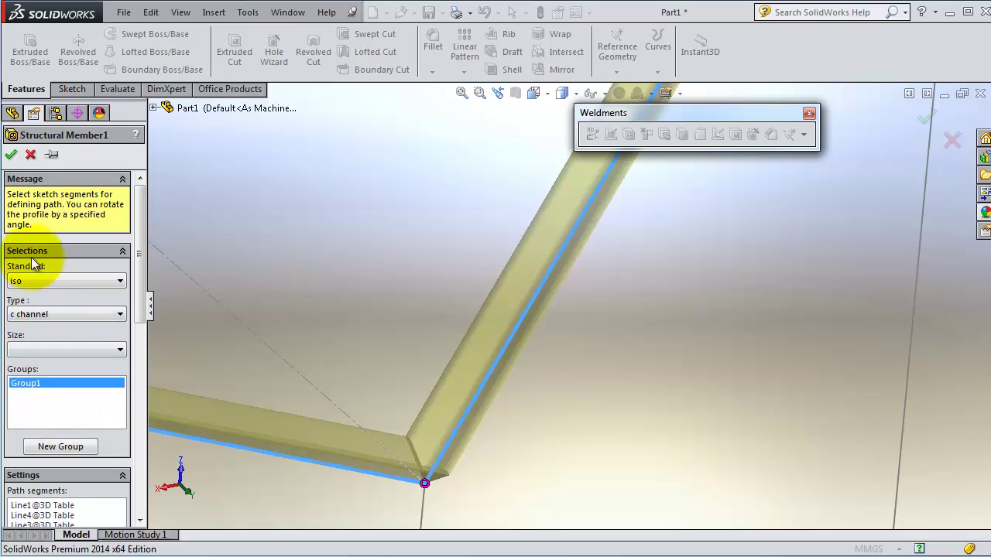
{"action": "left_click", "coordinate": [12, 155]}
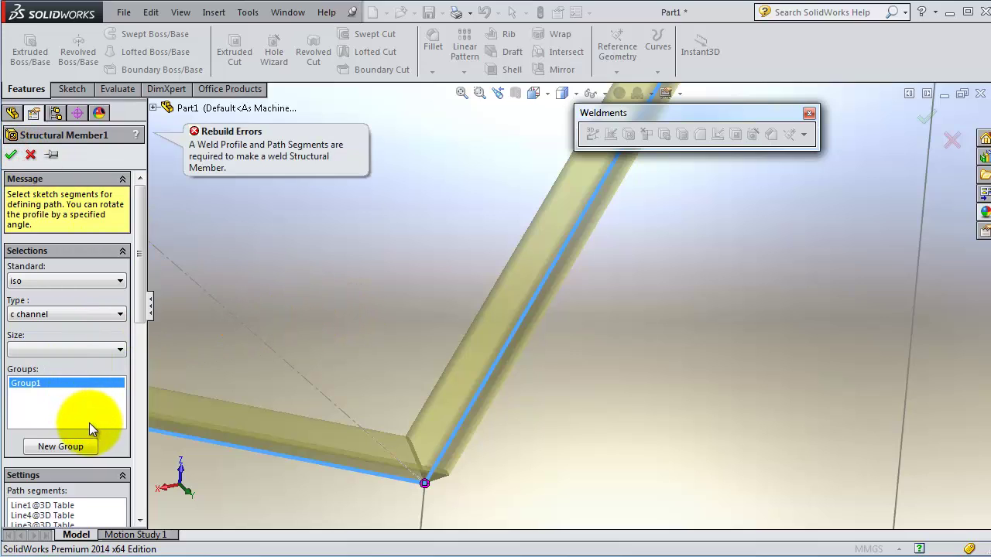
{"action": "left_click", "coordinate": [54, 349]}
{"action": "left_click", "coordinate": [57, 362]}
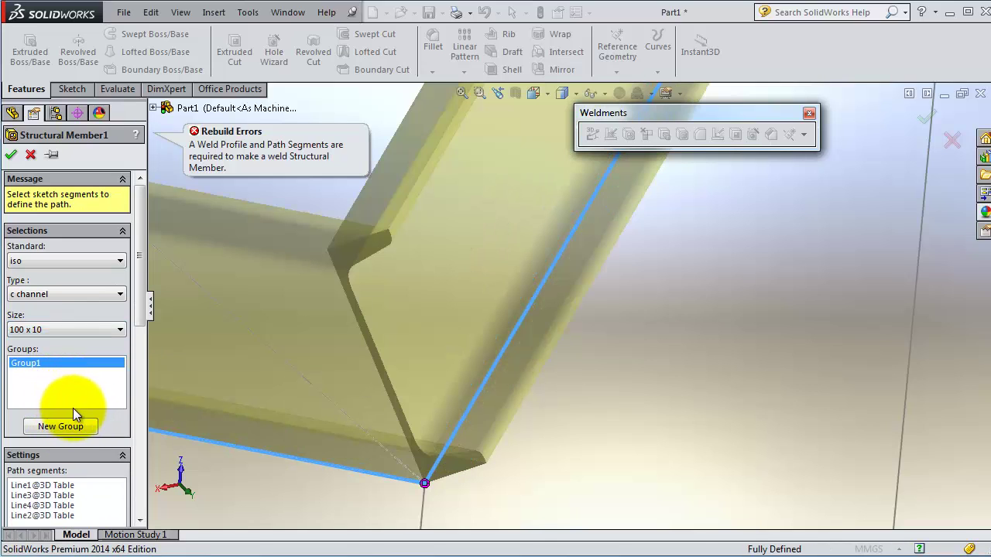
{"action": "left_click", "coordinate": [11, 155]}
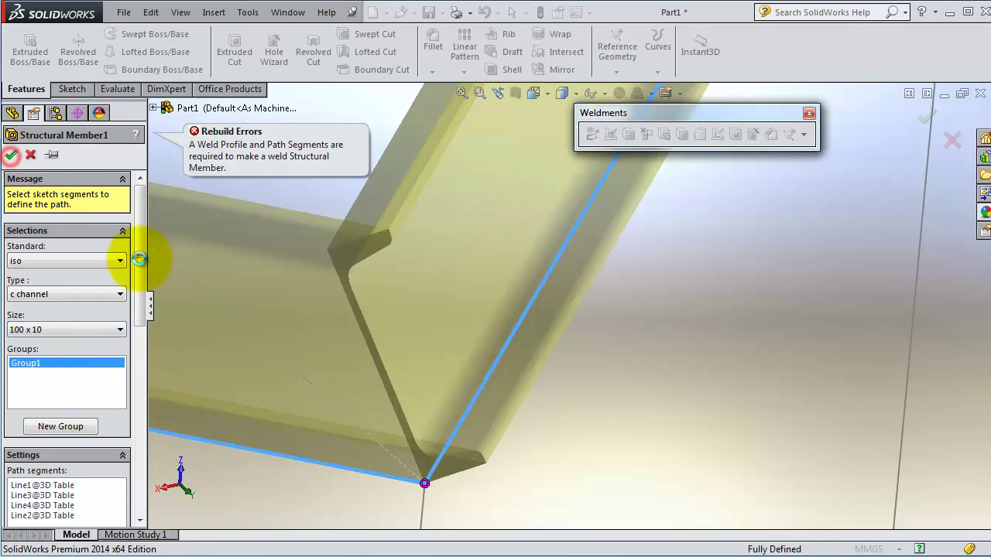
{"action": "middle_click_drag", "start_coordinate": [486, 373], "coordinate": [445, 332]}
{"action": "left_click", "coordinate": [64, 329]}
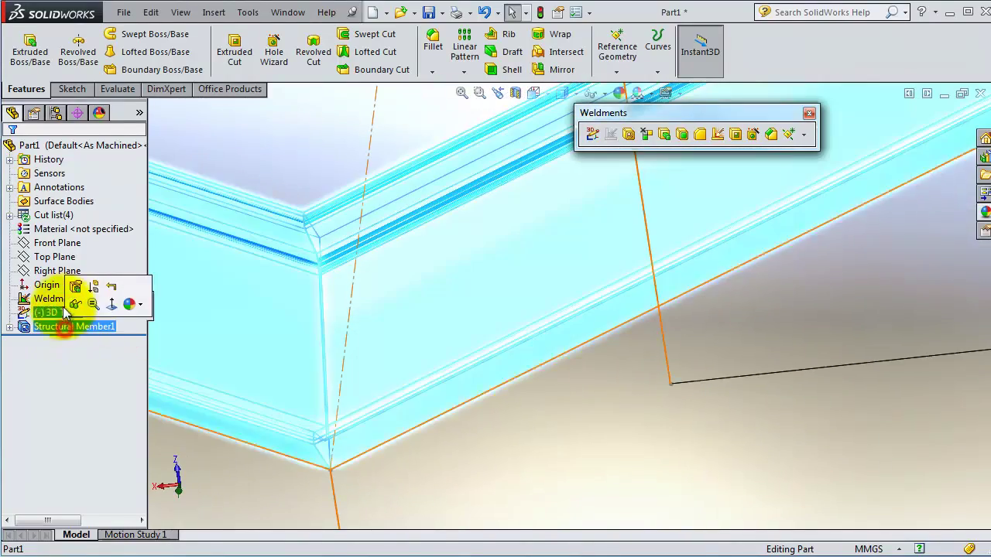
Step: Change the frame member's profile to iso pipe, size 21.3 x 2.3
{"action": "left_click", "coordinate": [77, 293]}
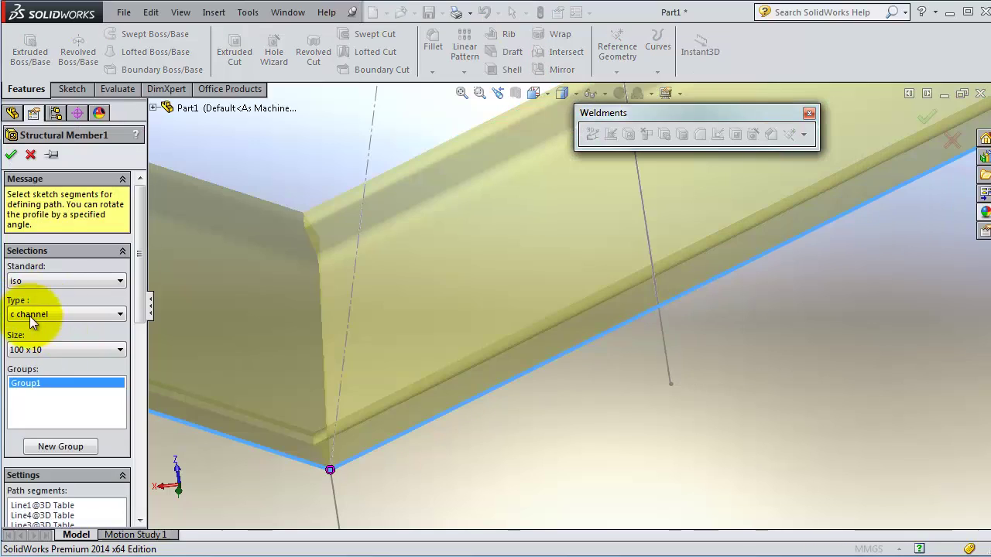
{"action": "left_click", "coordinate": [39, 315]}
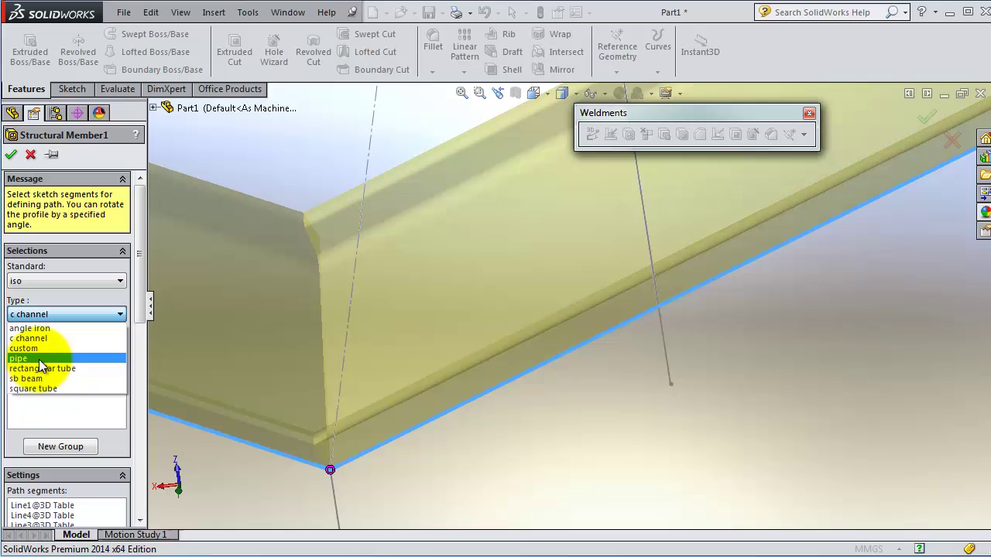
{"action": "left_click", "coordinate": [38, 358]}
{"action": "left_click", "coordinate": [42, 350]}
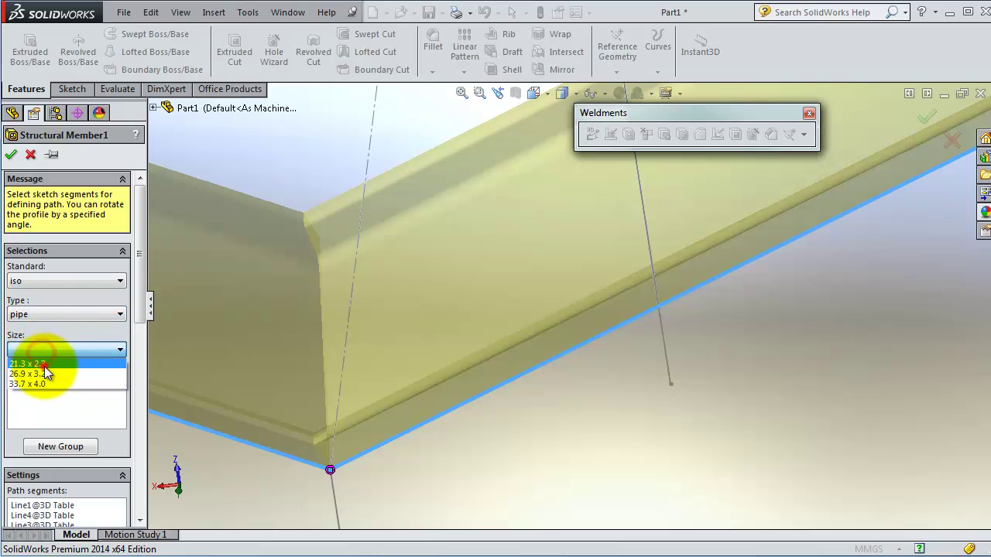
{"action": "left_click", "coordinate": [44, 360]}
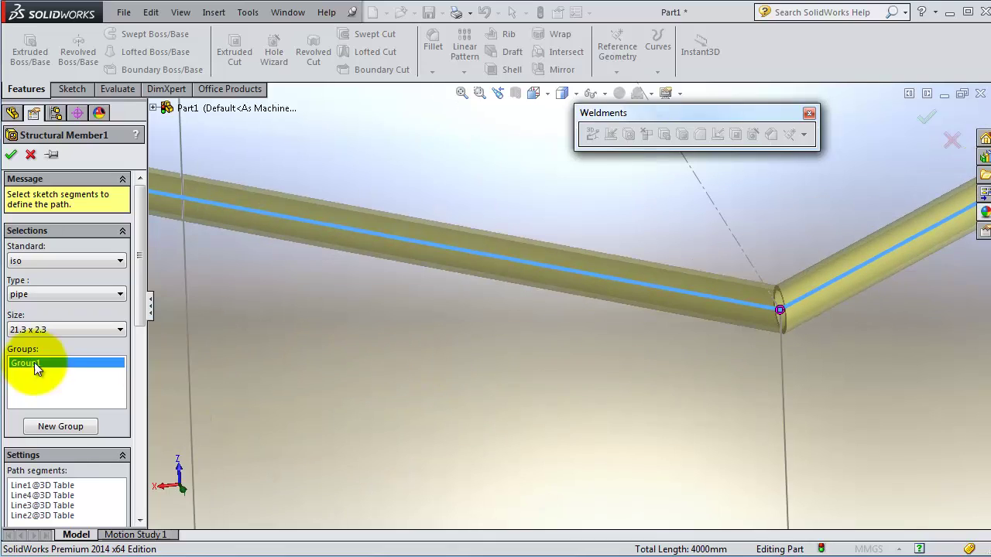
{"action": "left_click_drag", "start_coordinate": [141, 293], "coordinate": [140, 349]}
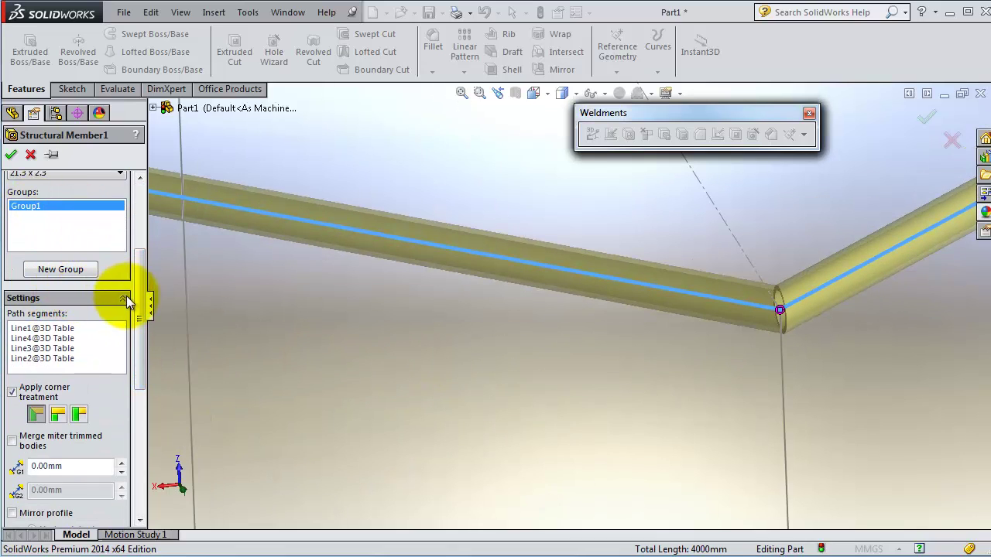
{"action": "left_click_drag", "start_coordinate": [141, 305], "coordinate": [149, 232]}
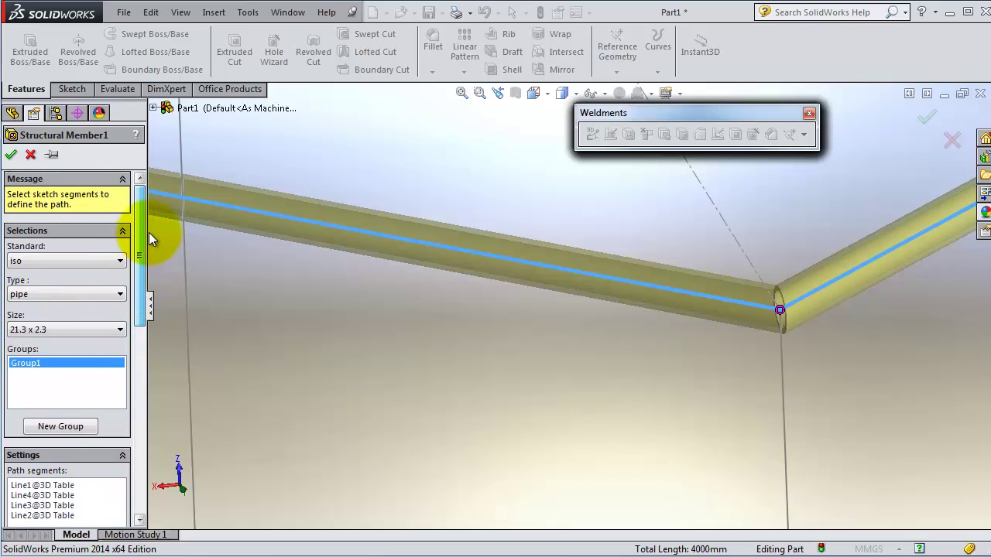
{"action": "middle_click_drag", "start_coordinate": [569, 215], "coordinate": [673, 421]}
{"action": "scroll", "coordinate": [603, 433], "scroll_direction": "up", "scroll_amount": 5}
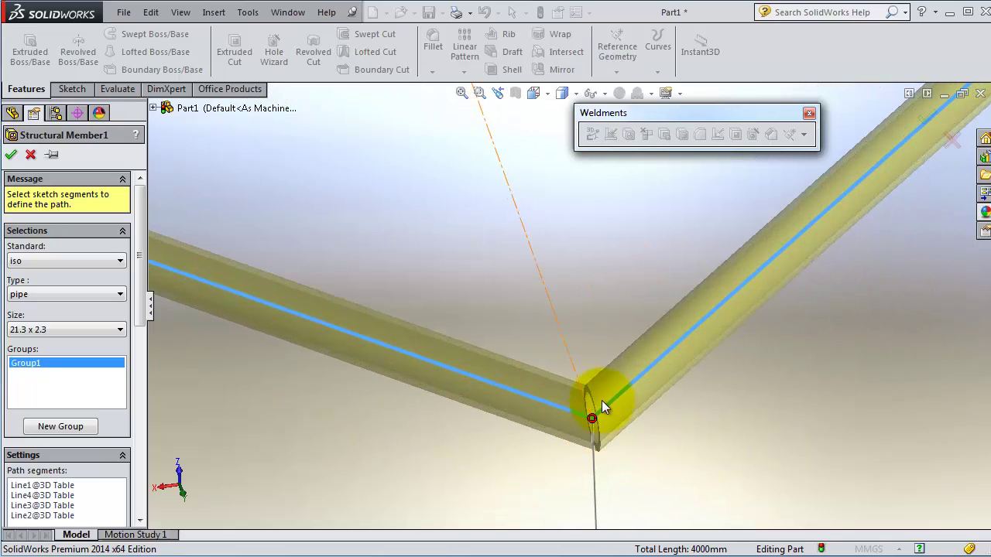
Step: Accept the pipe frame and inspect its mitred corners, including from below
{"action": "left_click", "coordinate": [10, 154]}
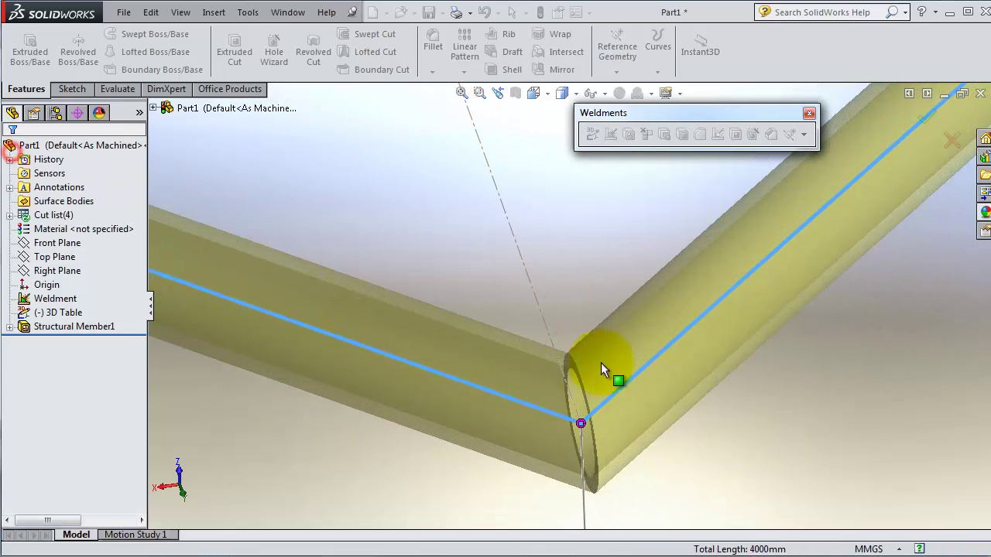
{"action": "middle_click_drag", "start_coordinate": [613, 303], "coordinate": [619, 347]}
{"action": "scroll", "coordinate": [720, 267], "scroll_direction": "down", "scroll_amount": 3}
{"action": "scroll", "coordinate": [609, 275], "scroll_direction": "down", "scroll_amount": 3}
{"action": "scroll", "coordinate": [482, 453], "scroll_direction": "up", "scroll_amount": 6}
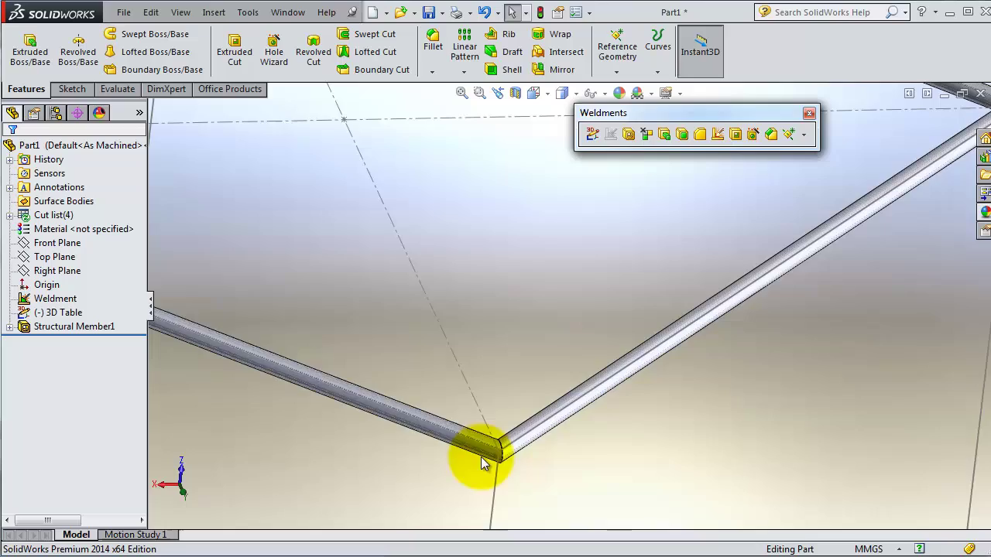
{"action": "middle_click_drag", "start_coordinate": [521, 418], "coordinate": [727, 298]}
Step: Switch Structural Member1's profile to a 70 x 40 x 5 iso rectangular tube
{"action": "left_click", "coordinate": [44, 328]}
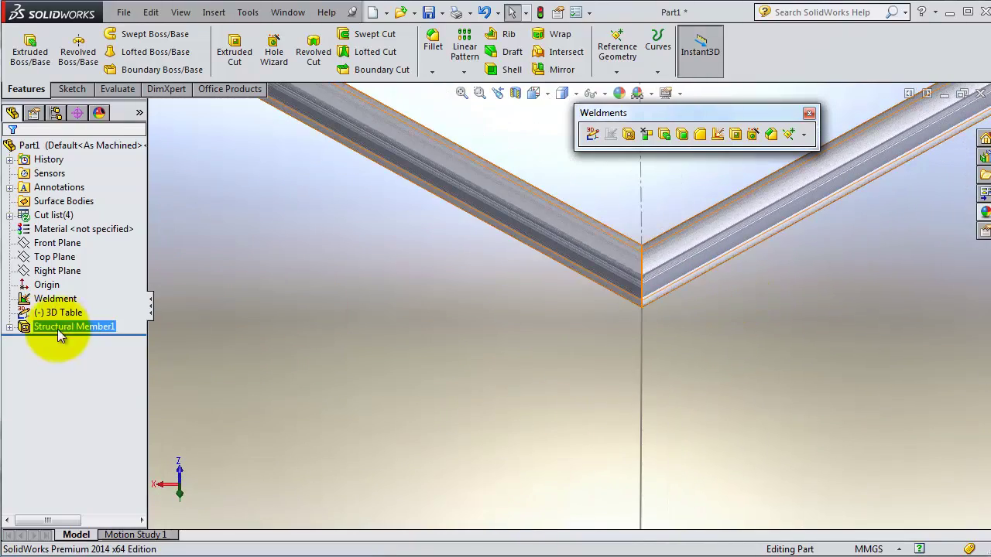
{"action": "left_click", "coordinate": [56, 291]}
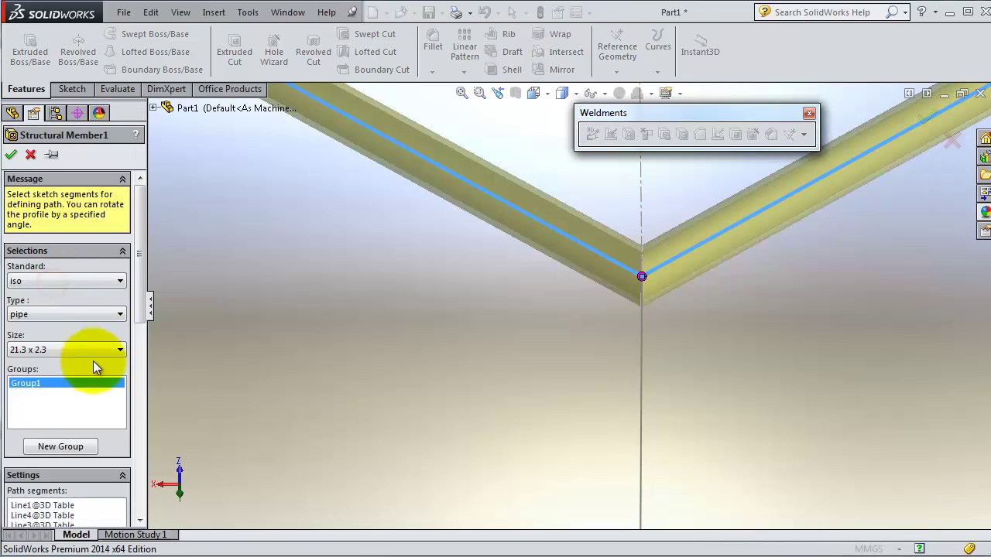
{"action": "scroll", "coordinate": [140, 321], "scroll_direction": "down", "scroll_amount": 3}
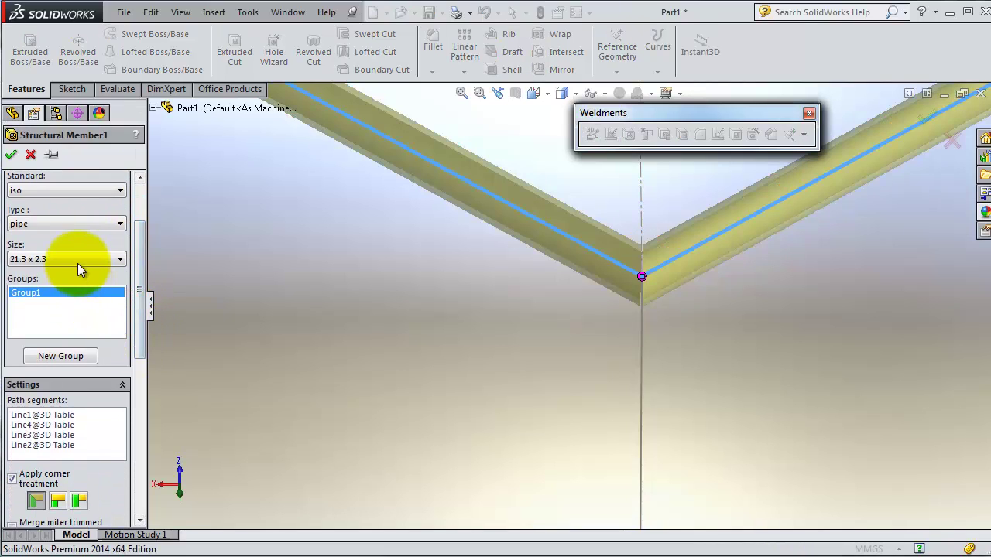
{"action": "left_click", "coordinate": [78, 262]}
{"action": "left_click", "coordinate": [77, 263]}
{"action": "left_click", "coordinate": [59, 223]}
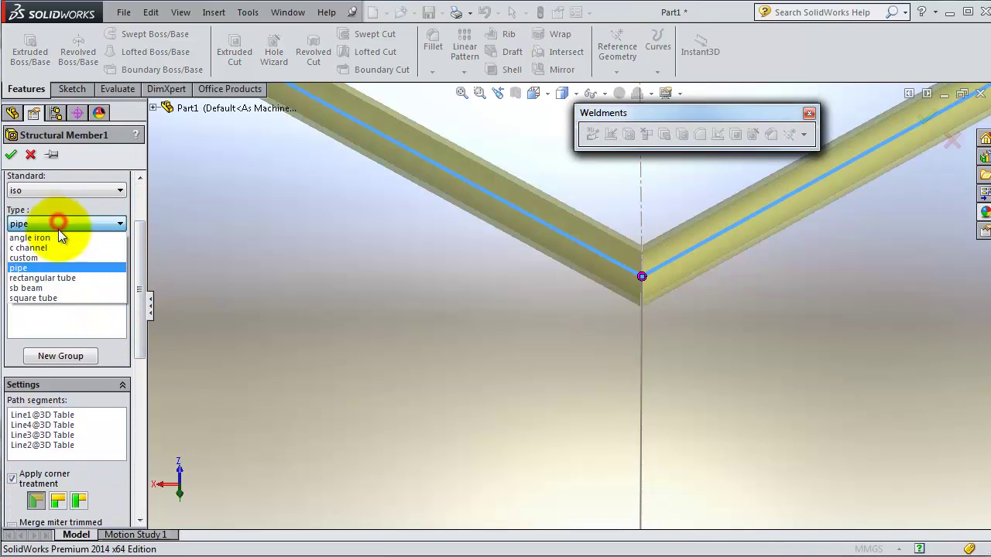
{"action": "left_click", "coordinate": [67, 282]}
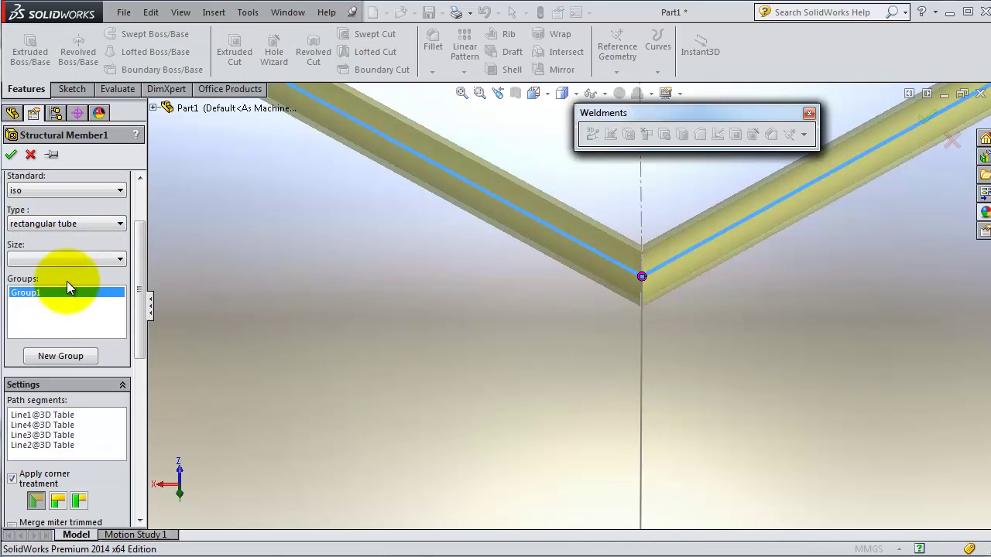
{"action": "left_click", "coordinate": [49, 262]}
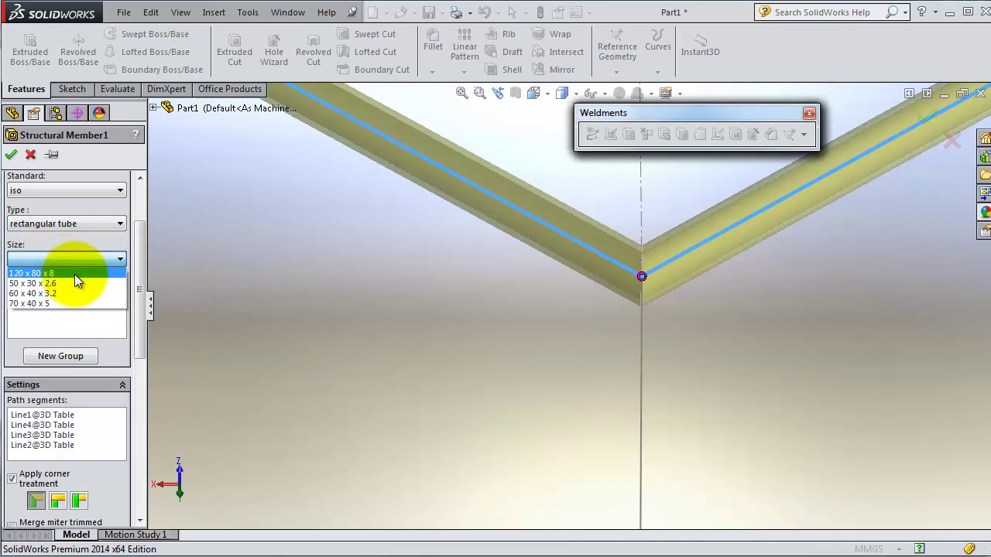
{"action": "left_click", "coordinate": [51, 304]}
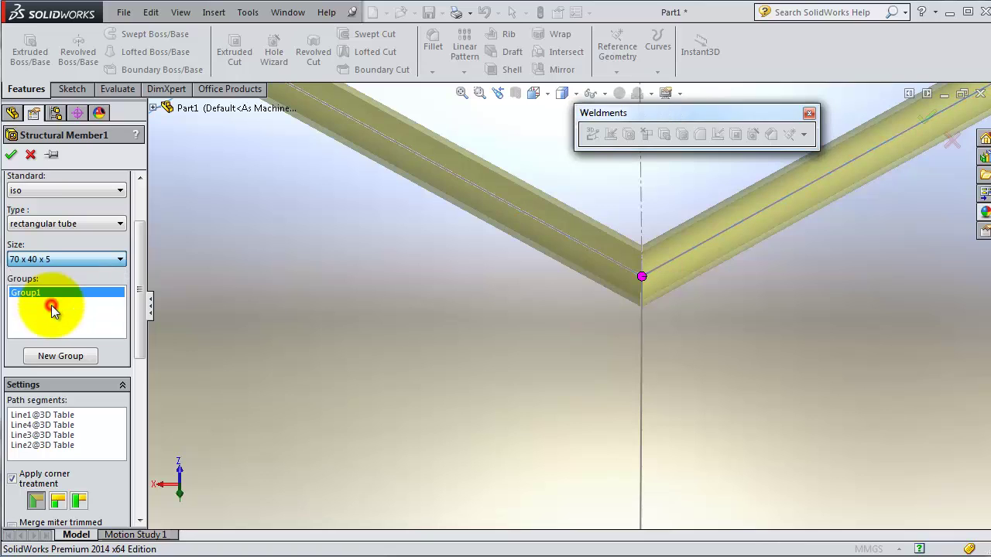
{"action": "middle_click_drag", "start_coordinate": [431, 324], "coordinate": [425, 287]}
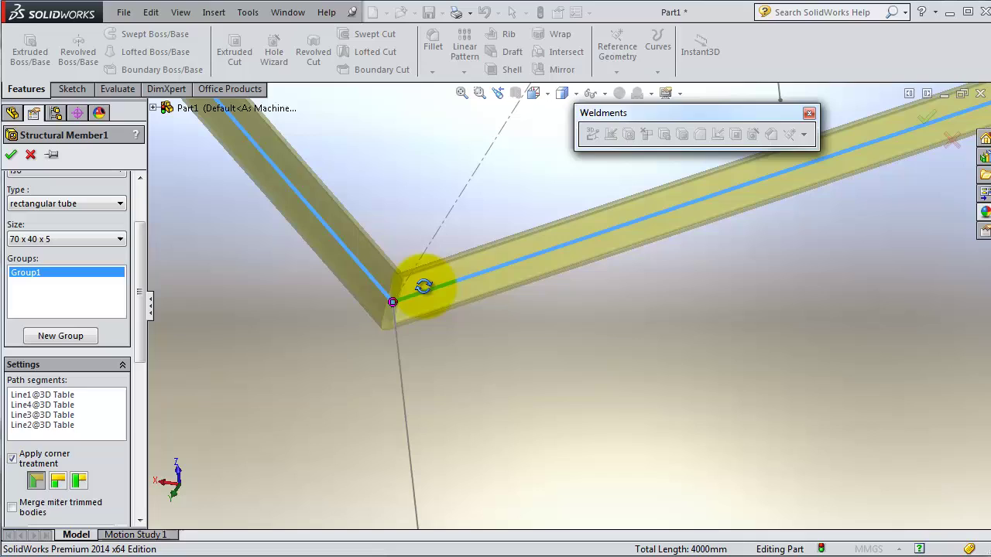
{"action": "left_click", "coordinate": [11, 154]}
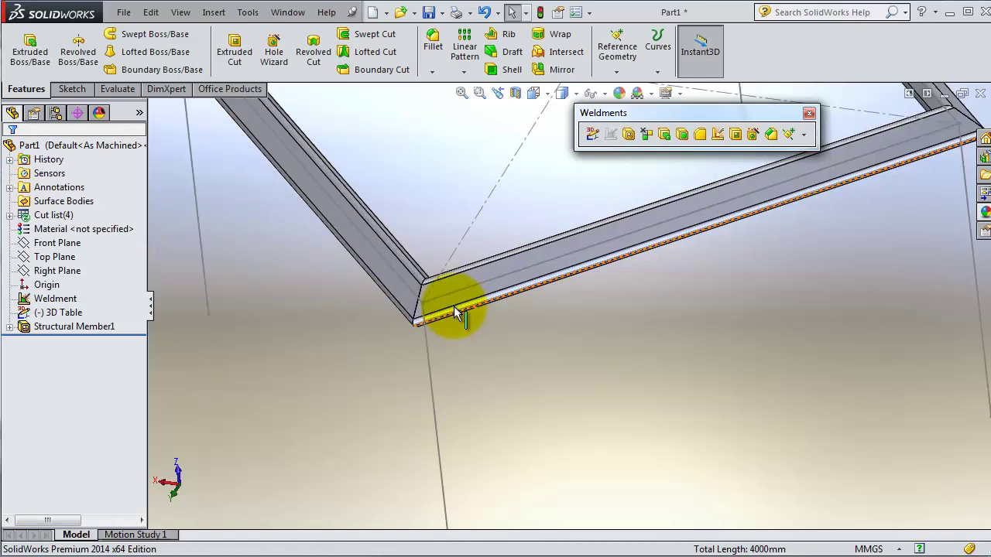
{"action": "scroll", "coordinate": [464, 301], "scroll_direction": "up", "scroll_amount": 3}
{"action": "middle_click_drag", "start_coordinate": [482, 265], "coordinate": [540, 332]}
{"action": "scroll", "coordinate": [522, 360], "scroll_direction": "down", "scroll_amount": 5}
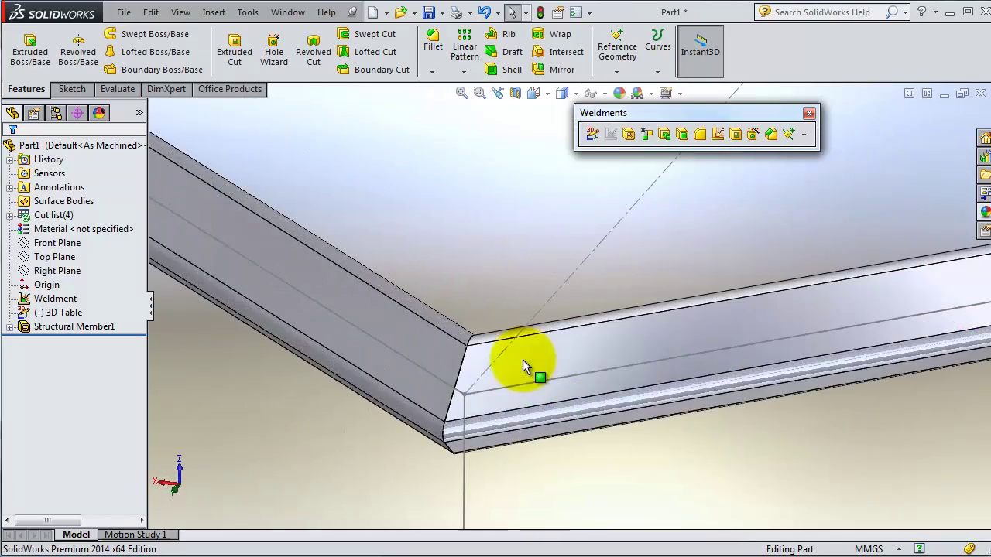
{"action": "mouse_move", "coordinate": [504, 361]}
{"action": "middle_mouse_down"}
{"action": "mouse_move", "coordinate": [559, 360]}
{"action": "mouse_move", "coordinate": [504, 361]}
{"action": "middle_mouse_up"}
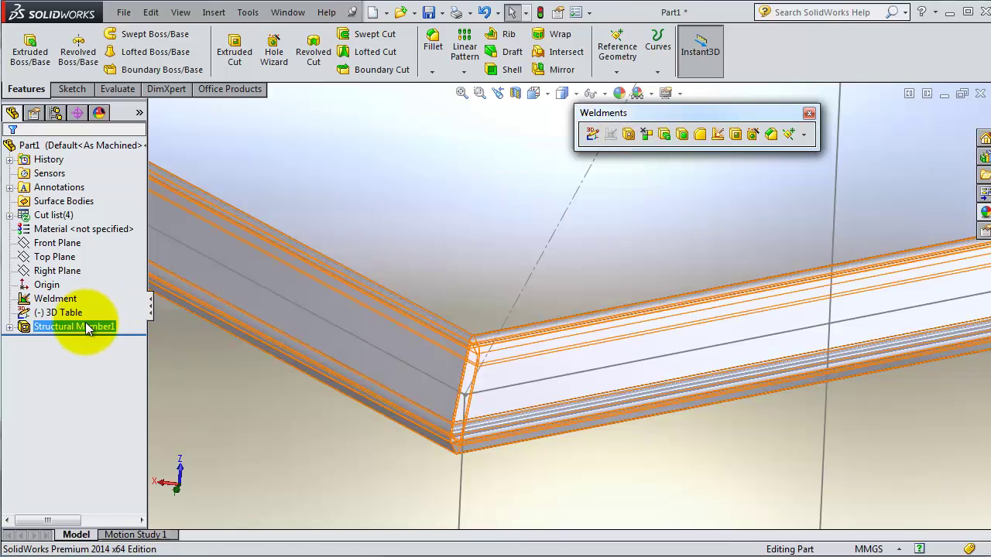
Step: Start a new structural member with an iso pipe profile, size 26.9 x 3.2
{"action": "left_click", "coordinate": [629, 134]}
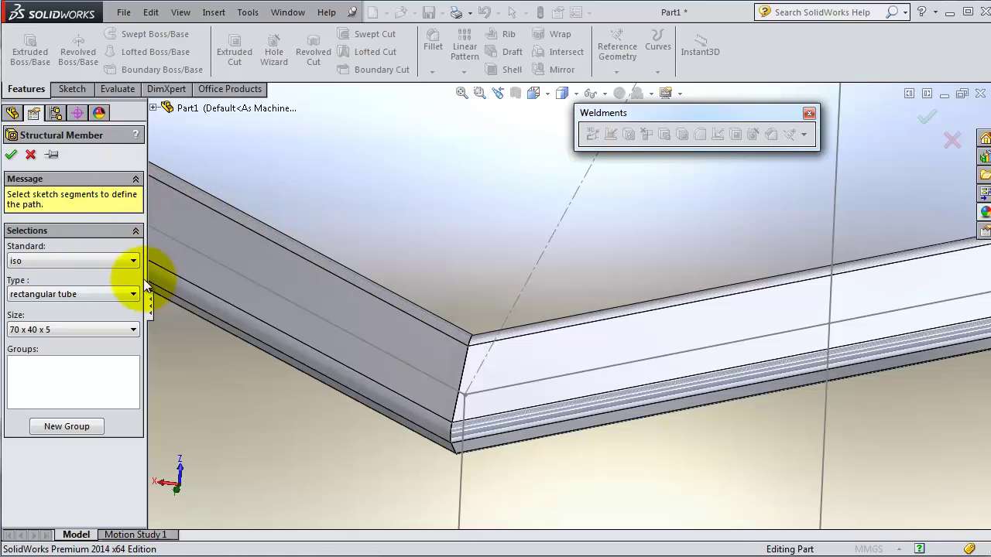
{"action": "left_click", "coordinate": [109, 263]}
{"action": "left_click", "coordinate": [109, 267]}
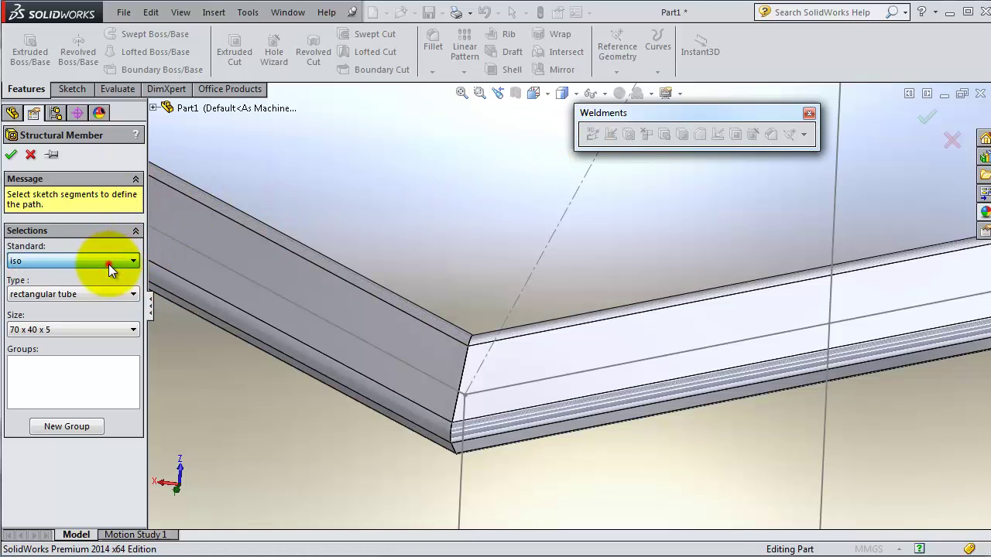
{"action": "left_click", "coordinate": [62, 301]}
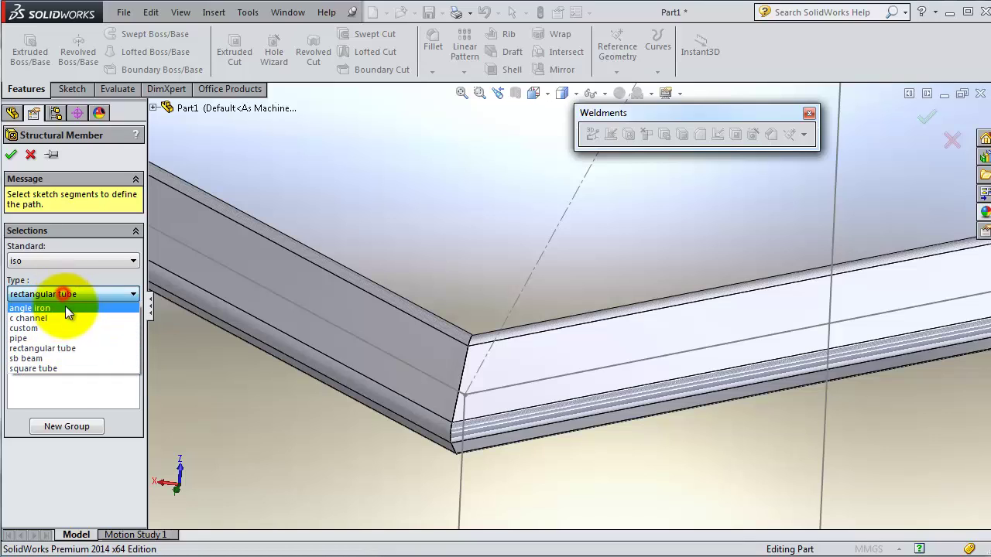
{"action": "left_click", "coordinate": [59, 339]}
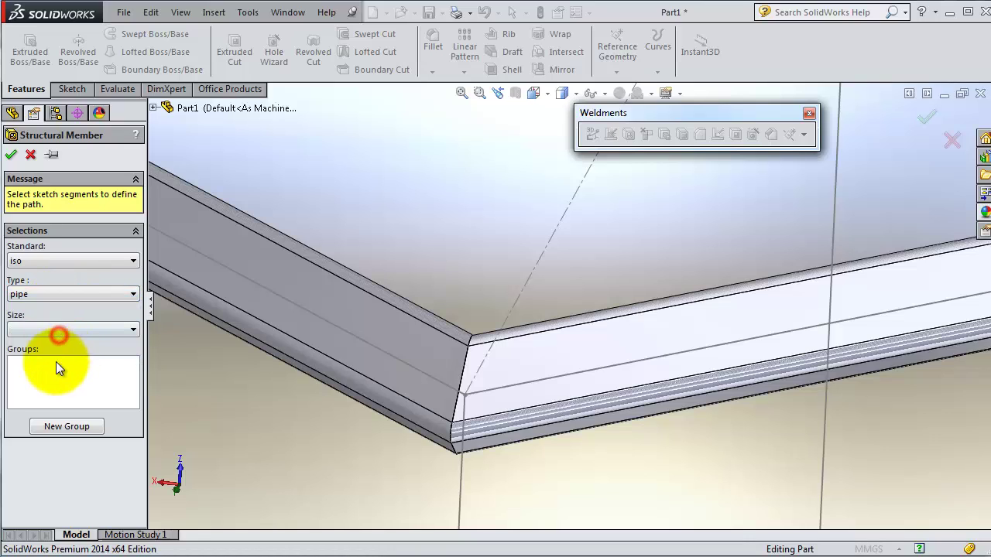
{"action": "left_click", "coordinate": [37, 328]}
{"action": "left_click", "coordinate": [43, 354]}
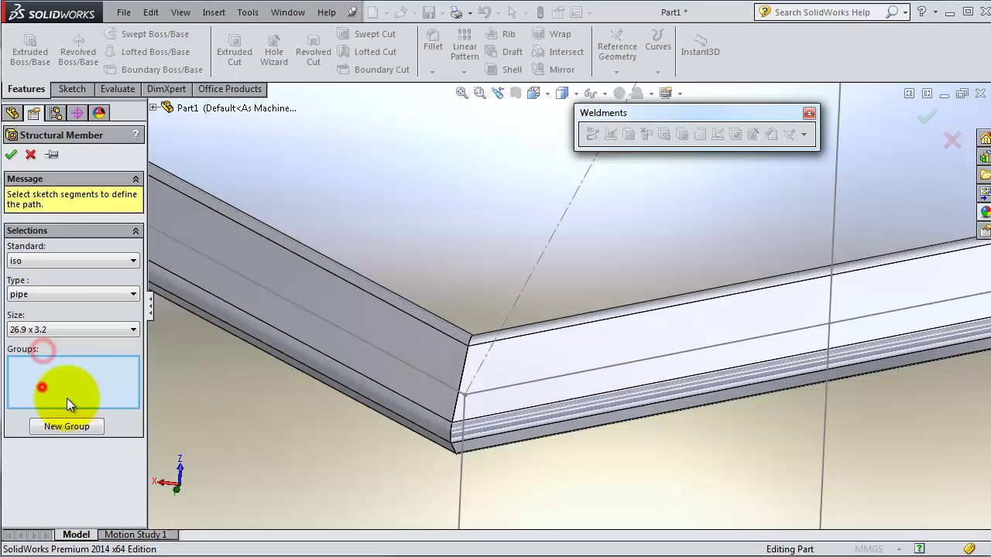
Step: Select the four vertical leg lines as the path and build the pipe legs
{"action": "left_click", "coordinate": [459, 494]}
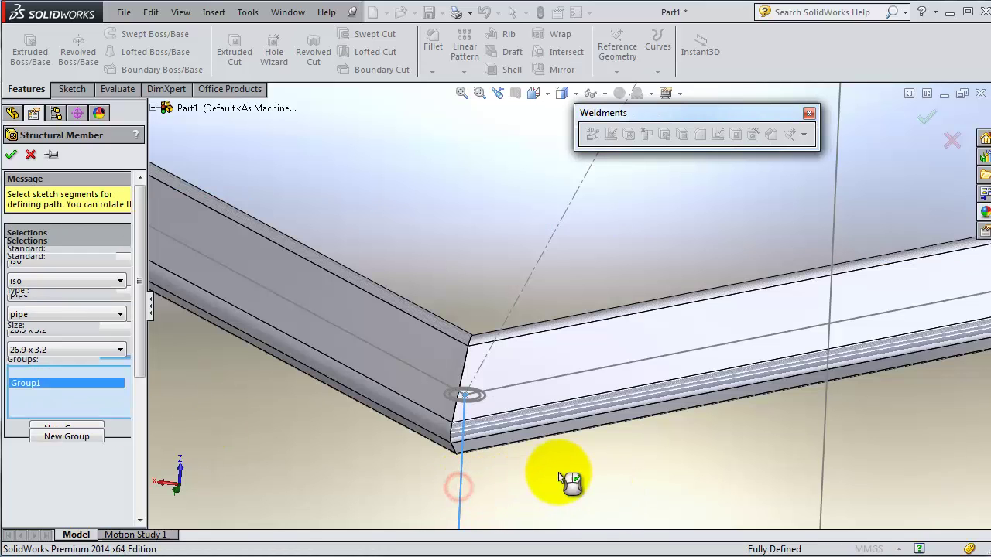
{"action": "scroll", "coordinate": [604, 456], "scroll_direction": "up", "scroll_amount": 5}
{"action": "scroll", "coordinate": [865, 418], "scroll_direction": "up", "scroll_amount": 3}
{"action": "left_click", "coordinate": [721, 346]}
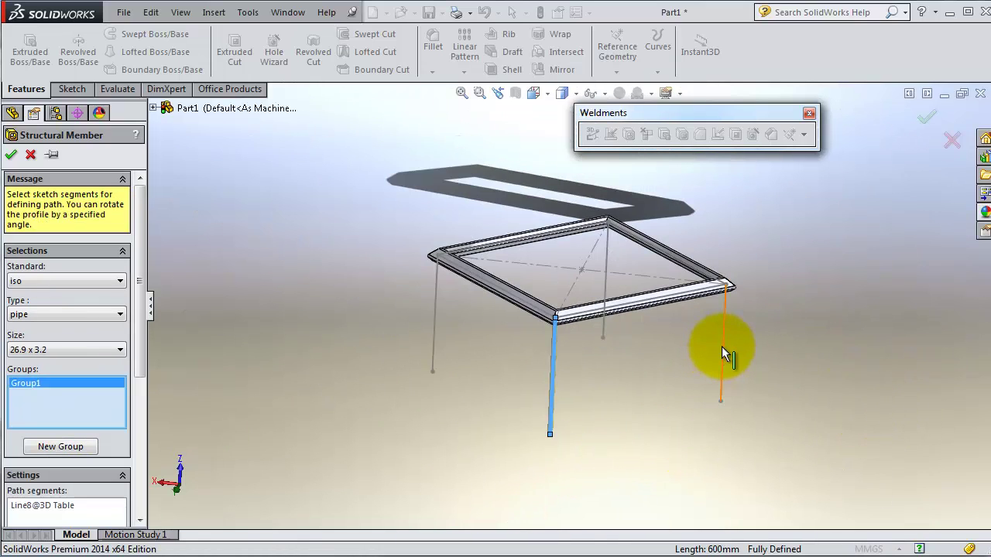
{"action": "left_click", "coordinate": [609, 241]}
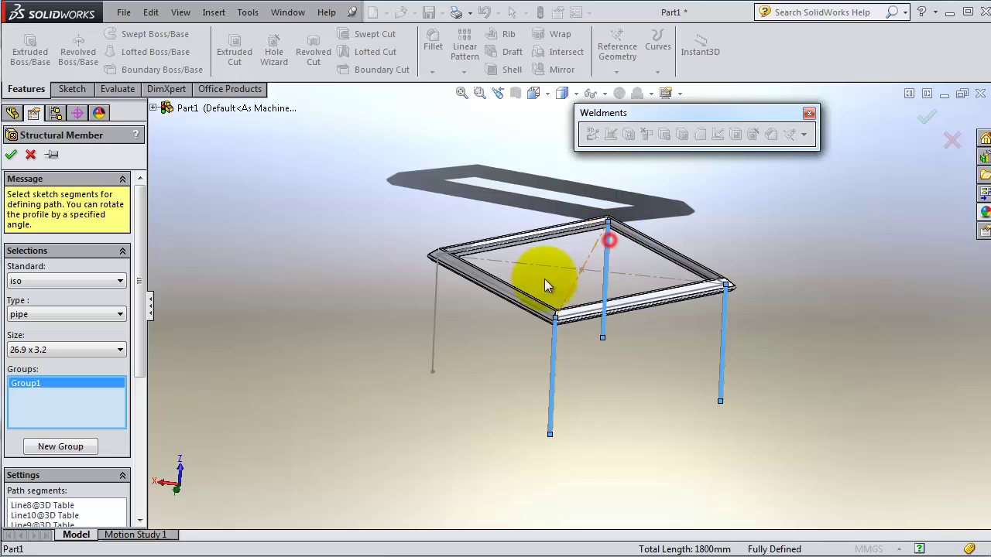
{"action": "left_click", "coordinate": [438, 313]}
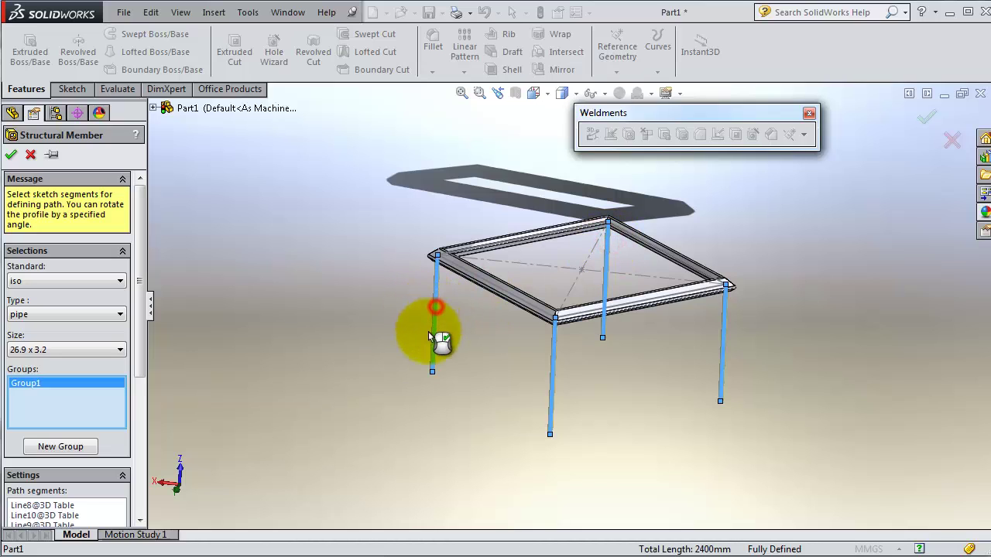
{"action": "left_click", "coordinate": [10, 156]}
{"action": "scroll", "coordinate": [730, 338], "scroll_direction": "down", "scroll_amount": 5}
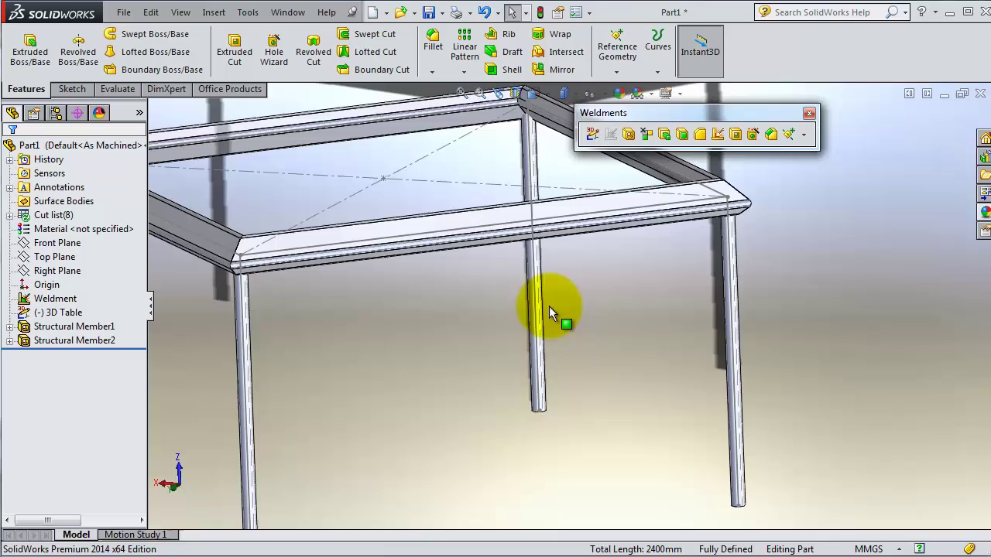
{"action": "scroll", "coordinate": [549, 306], "scroll_direction": "up", "scroll_amount": 5}
{"action": "scroll", "coordinate": [288, 344], "scroll_direction": "down", "scroll_amount": 3}
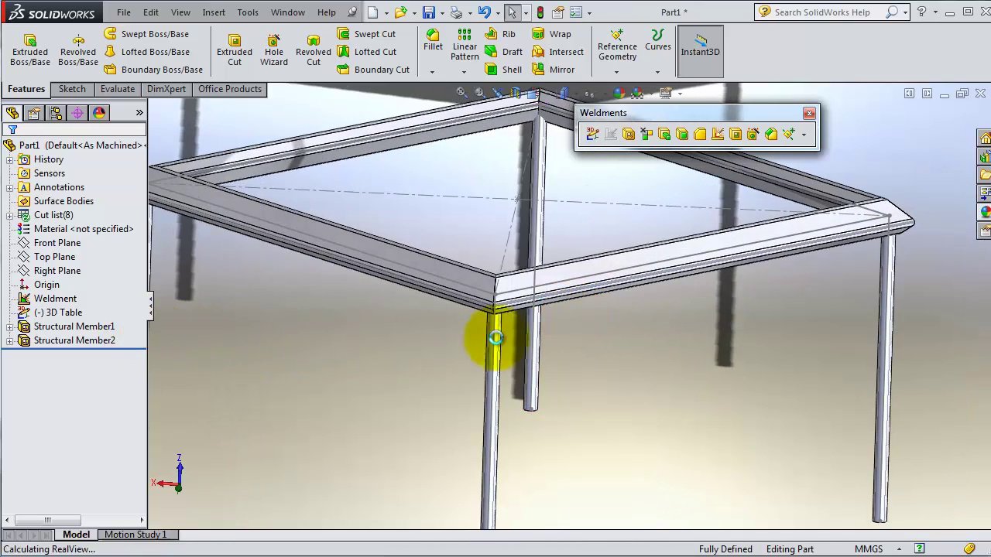
{"action": "scroll", "coordinate": [491, 336], "scroll_direction": "up", "scroll_amount": 3}
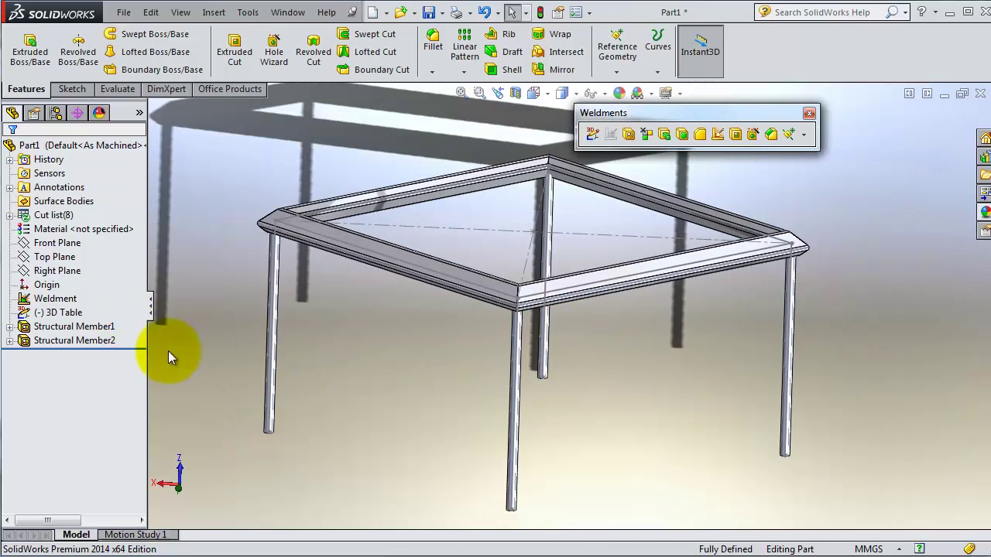
{"action": "left_click", "coordinate": [73, 328]}
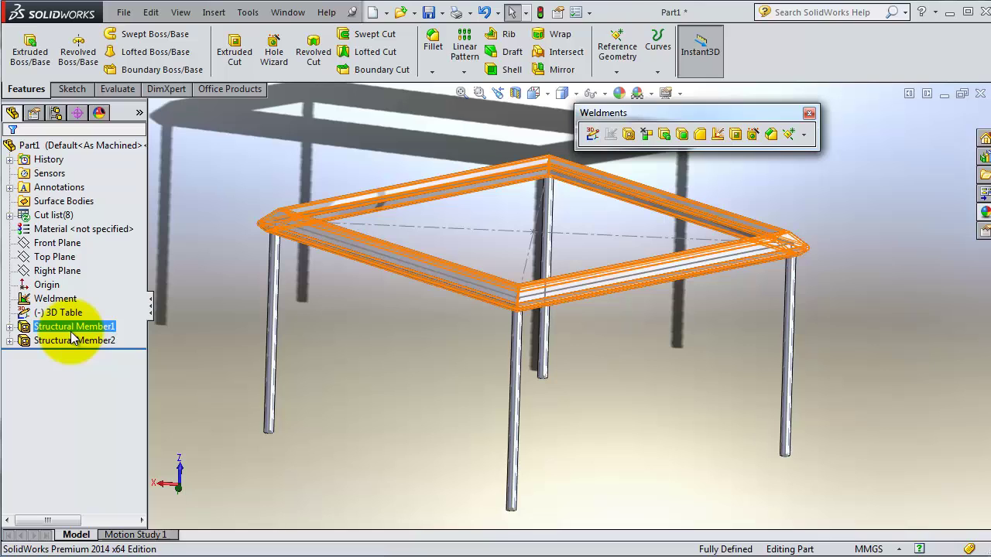
{"action": "left_click", "coordinate": [645, 312]}
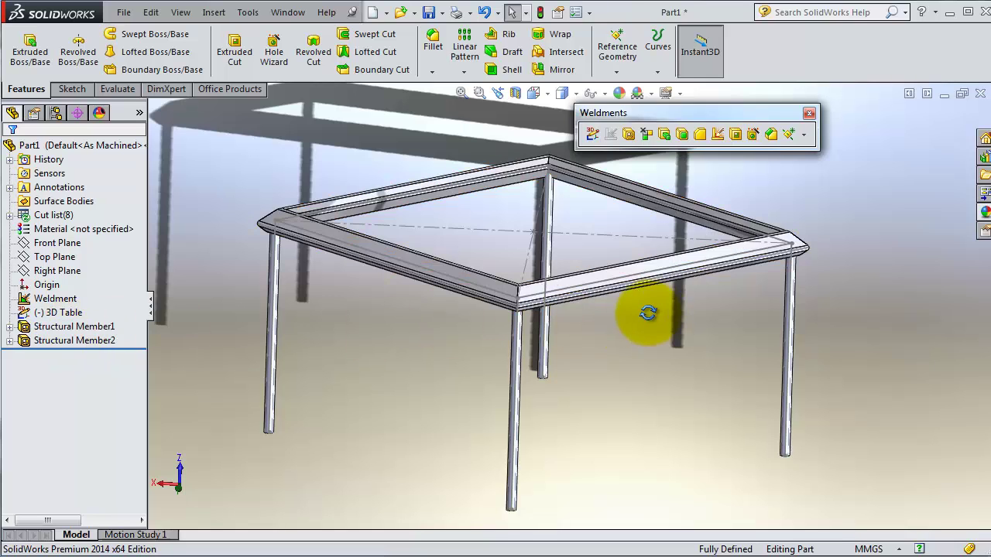
{"action": "scroll", "coordinate": [513, 344], "scroll_direction": "down", "scroll_amount": 5}
{"action": "scroll", "coordinate": [457, 320], "scroll_direction": "up", "scroll_amount": 3}
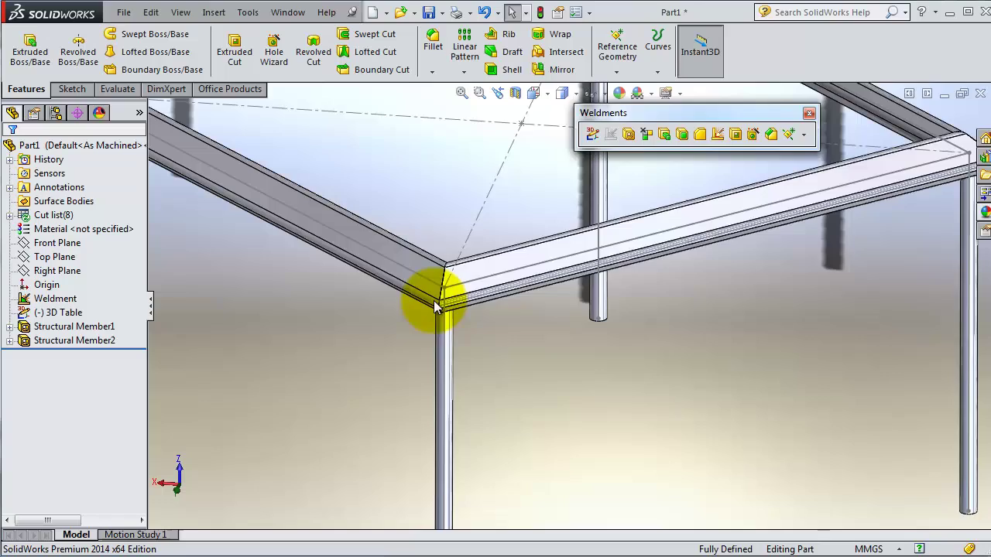
{"action": "scroll", "coordinate": [435, 295], "scroll_direction": "down", "scroll_amount": 4}
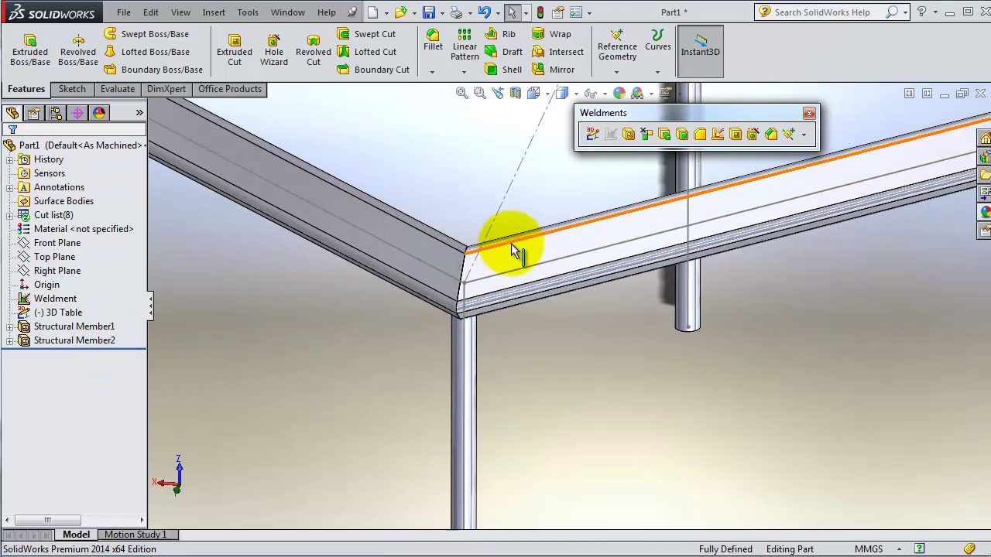
{"action": "scroll", "coordinate": [513, 256], "scroll_direction": "up", "scroll_amount": 4}
{"action": "middle_click_drag", "start_coordinate": [509, 250], "coordinate": [606, 253]}
{"action": "scroll", "coordinate": [611, 190], "scroll_direction": "up", "scroll_amount": 3}
{"action": "scroll", "coordinate": [520, 276], "scroll_direction": "down", "scroll_amount": 6}
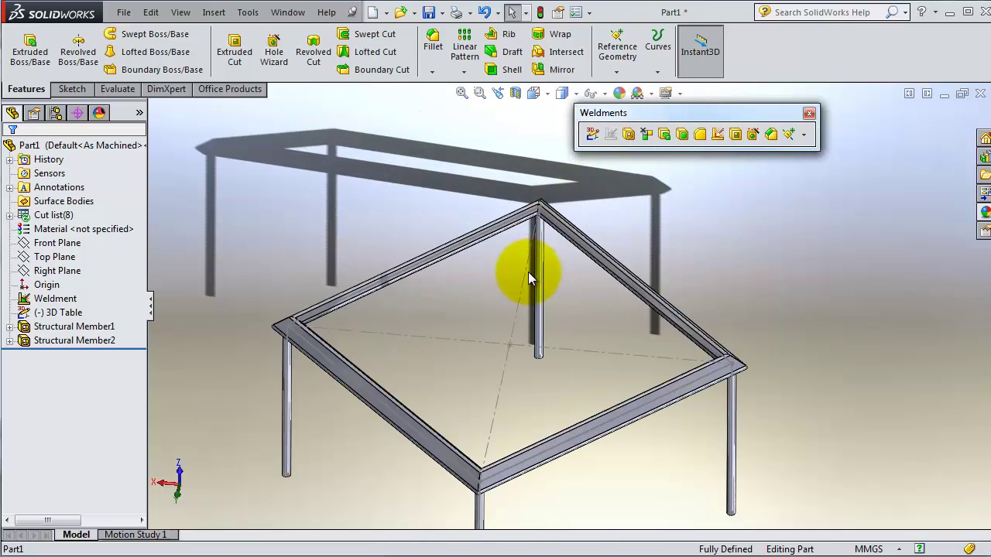
{"action": "middle_click_drag", "start_coordinate": [547, 388], "coordinate": [521, 441]}
{"action": "scroll", "coordinate": [520, 447], "scroll_direction": "down", "scroll_amount": 4}
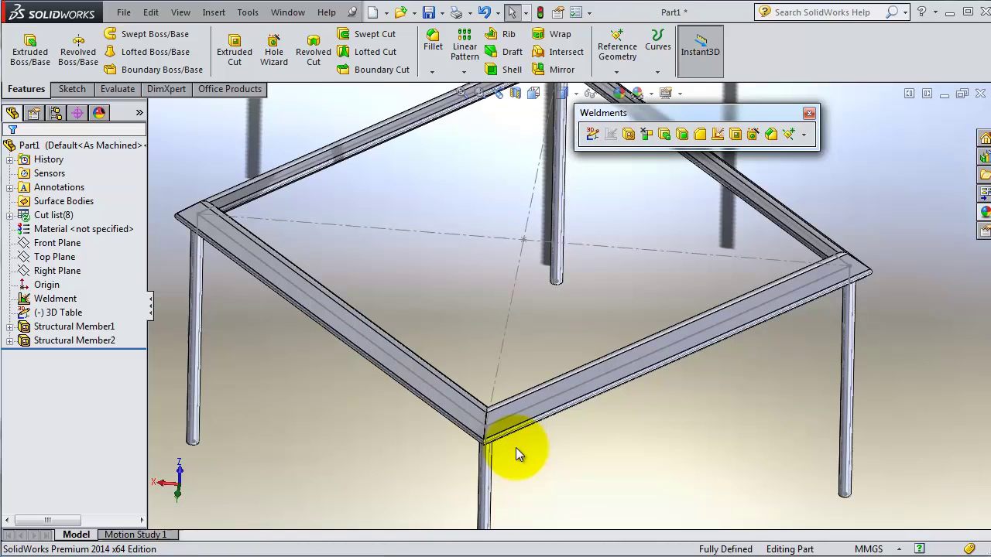